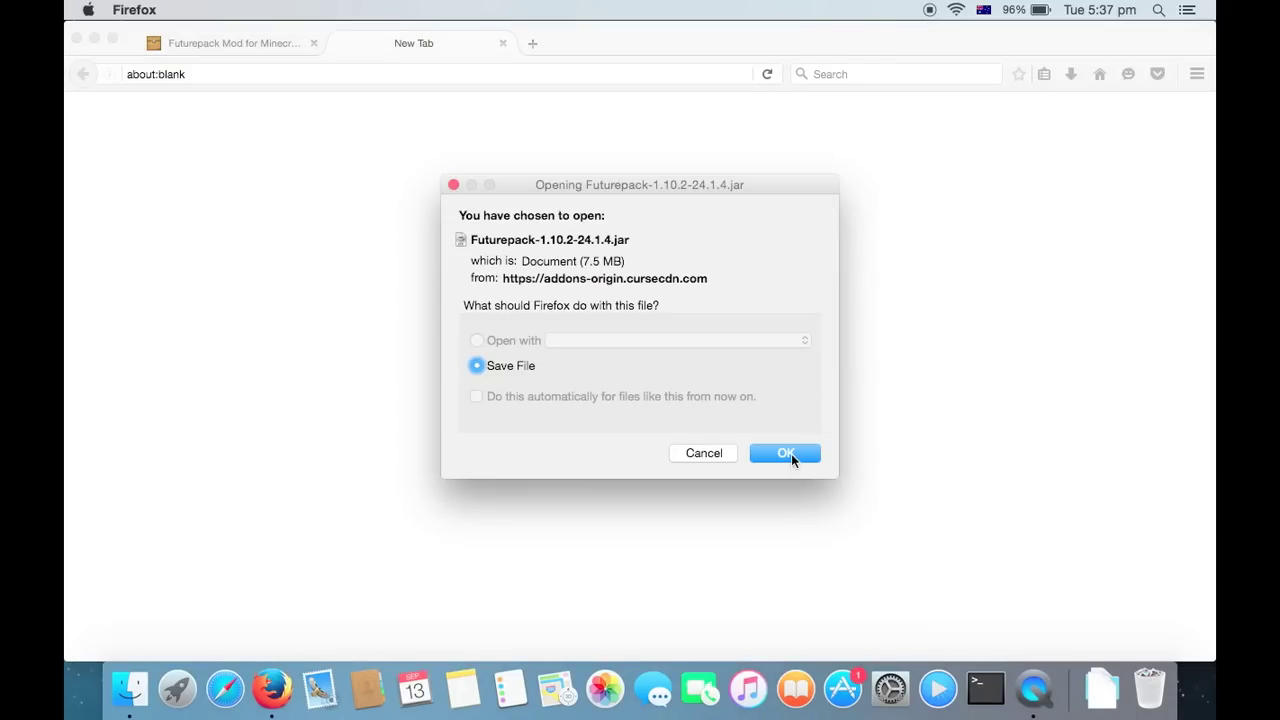
# Step: Save Futurepack-1.10.2-24.1.4.jar, check its download progress, and show the downloaded file in Finder
pyautogui.click(786, 453)
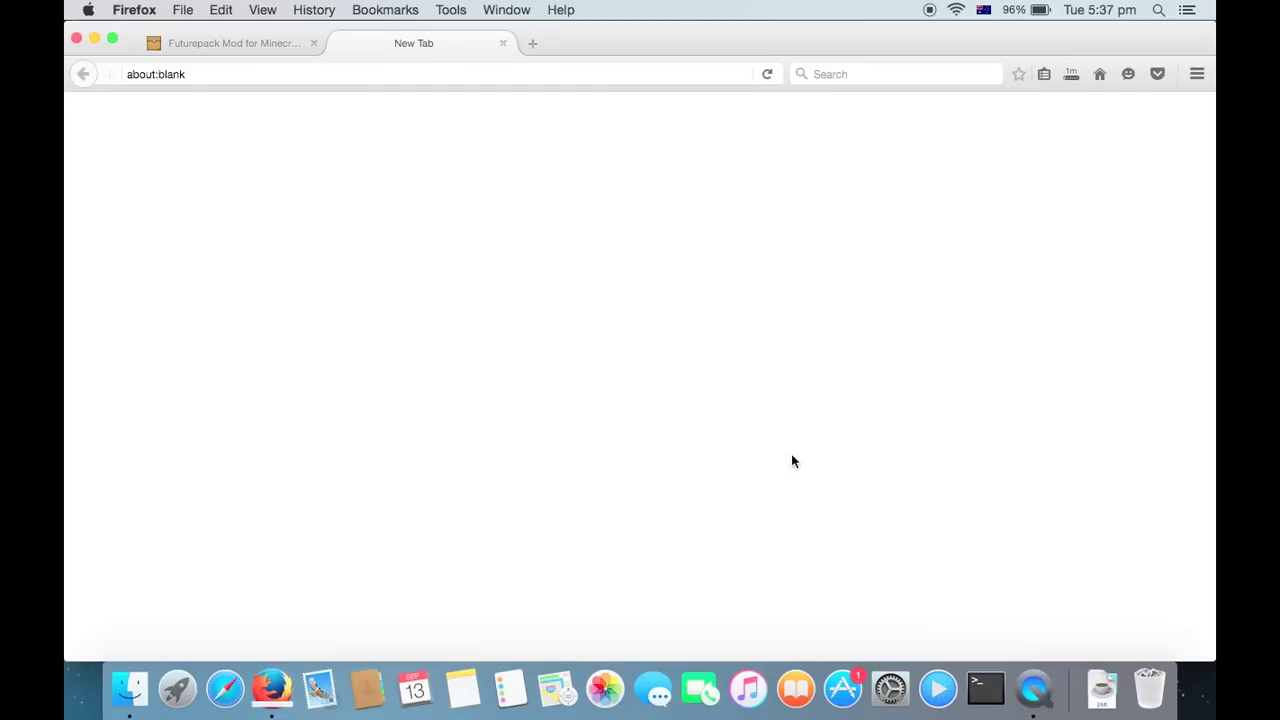
pyautogui.click(1072, 80)
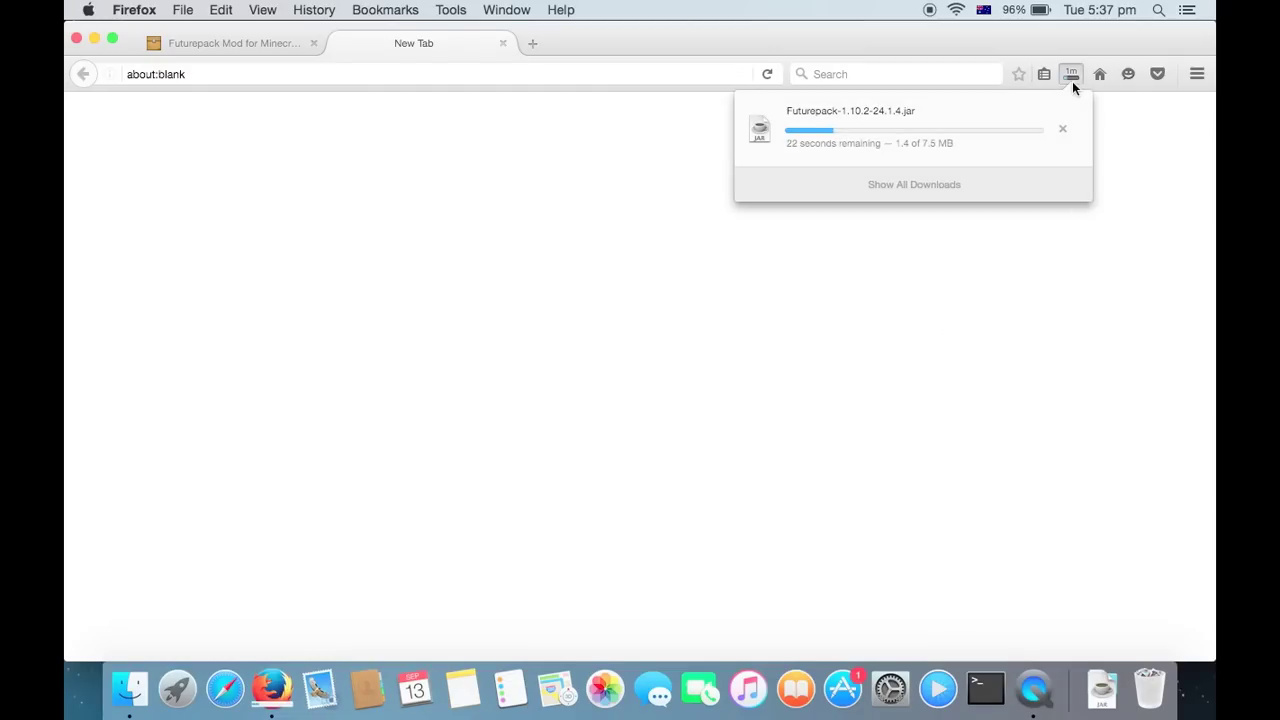
pyautogui.click(763, 291)
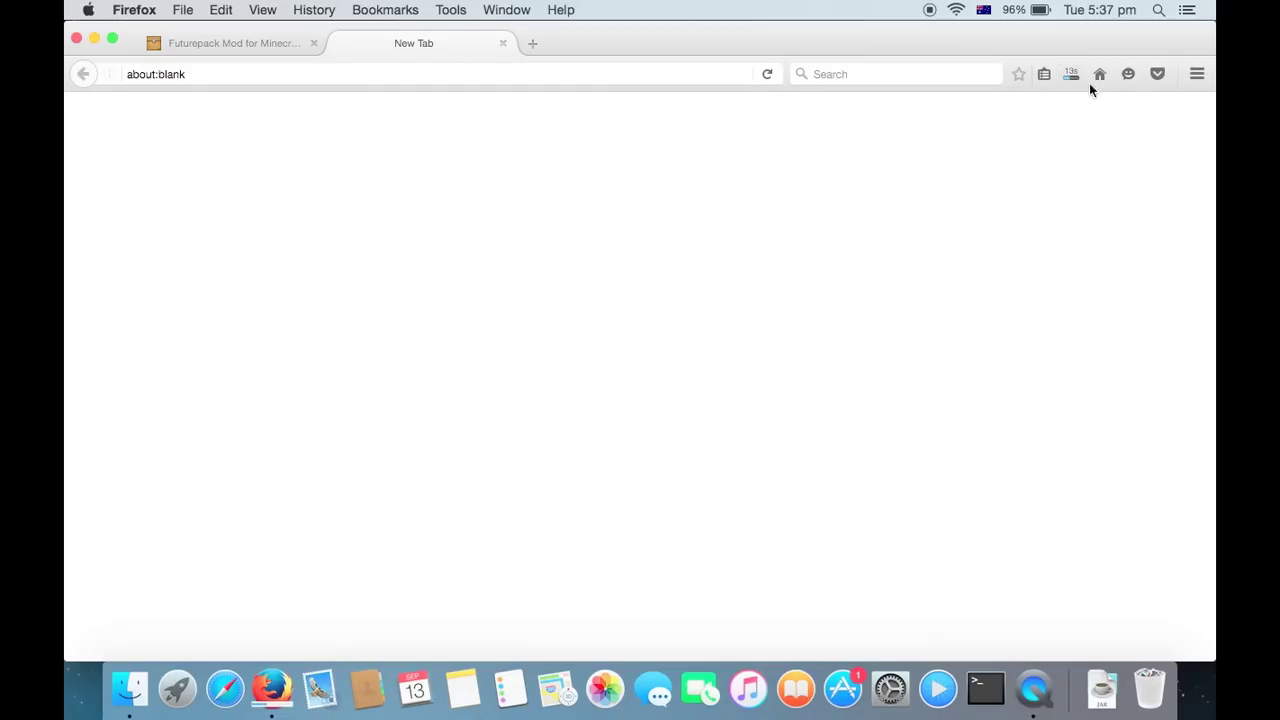
pyautogui.click(1072, 76)
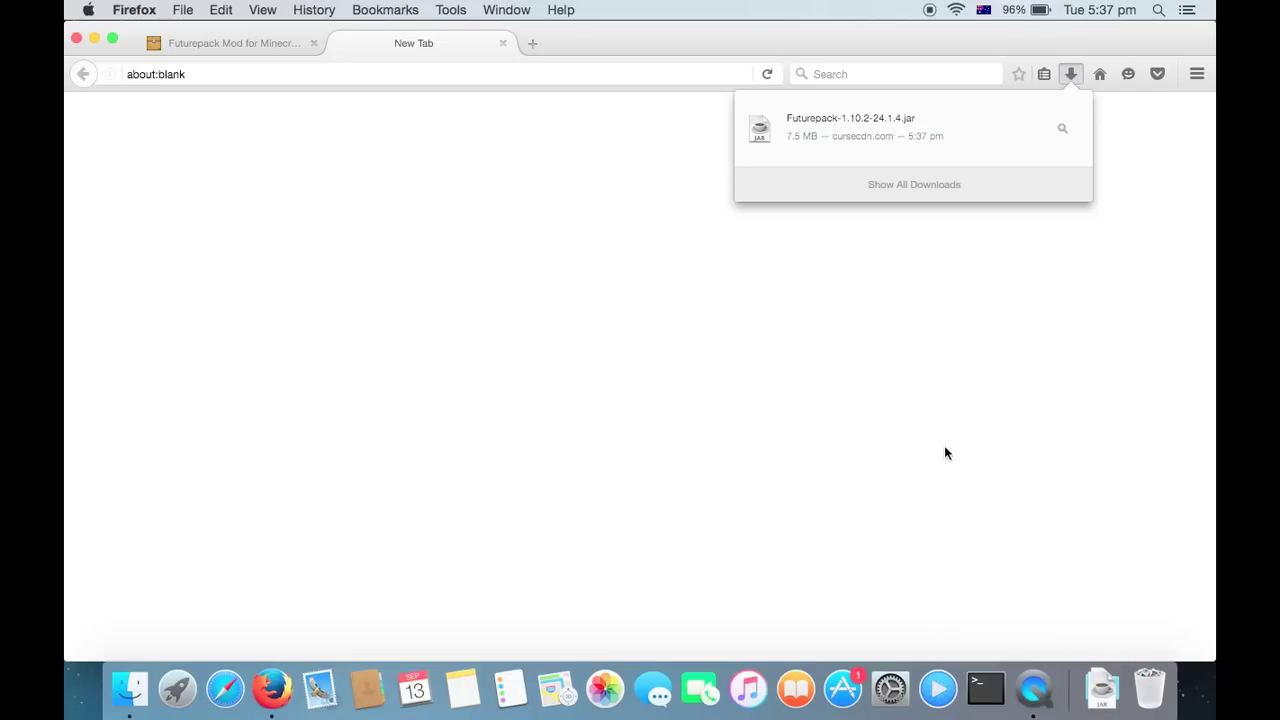
pyautogui.rightClick(907, 130)
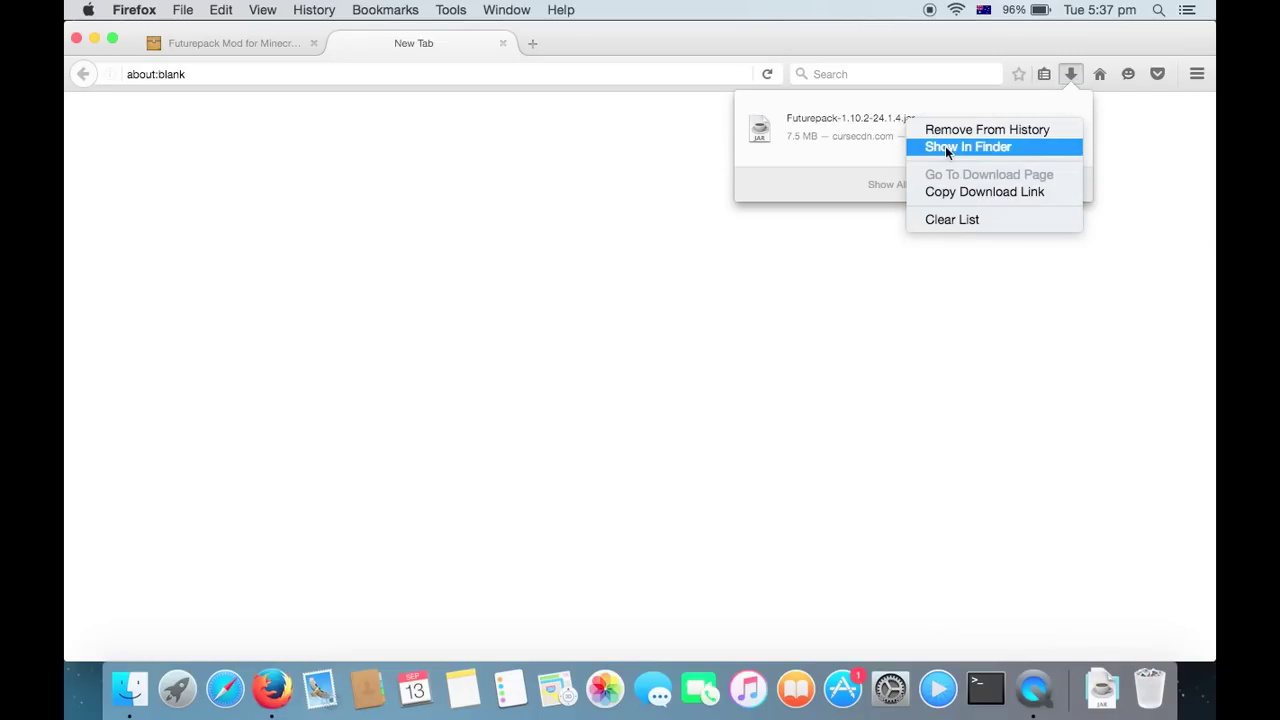
pyautogui.click(946, 148)
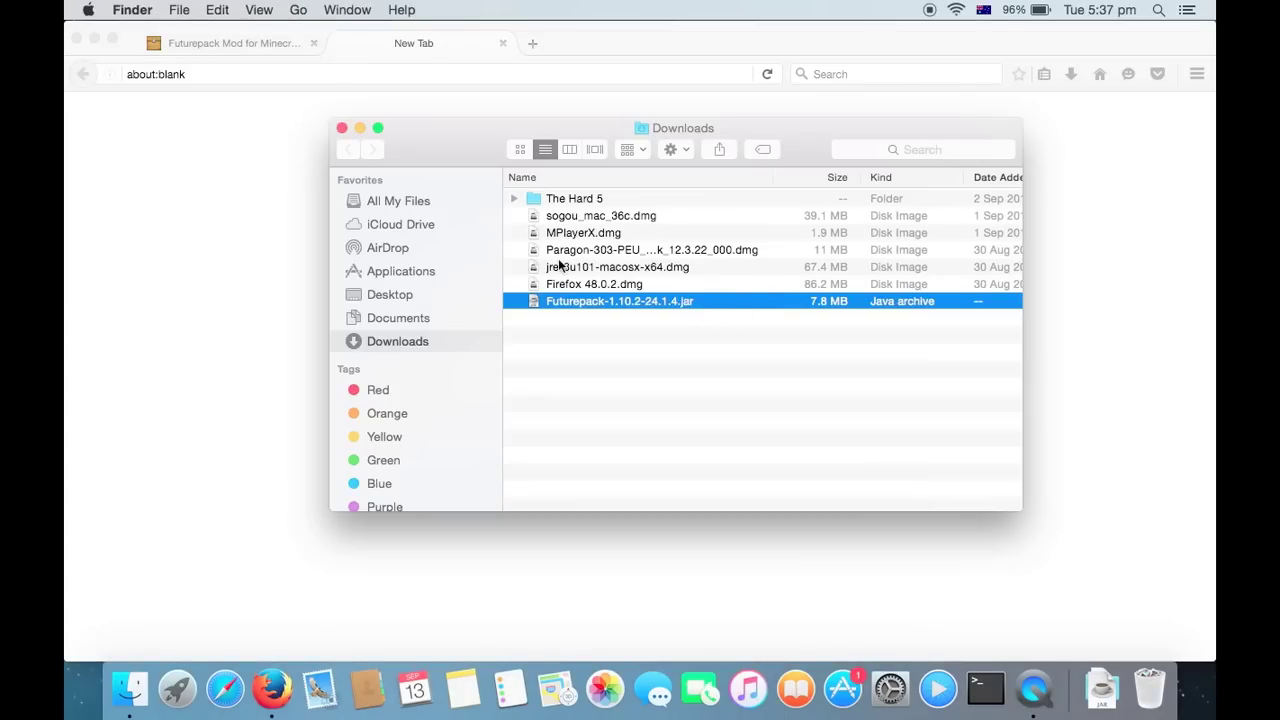
# Step: Close the Downloads Finder window and the Firefox window with both of its tabs
pyautogui.click(77, 39)
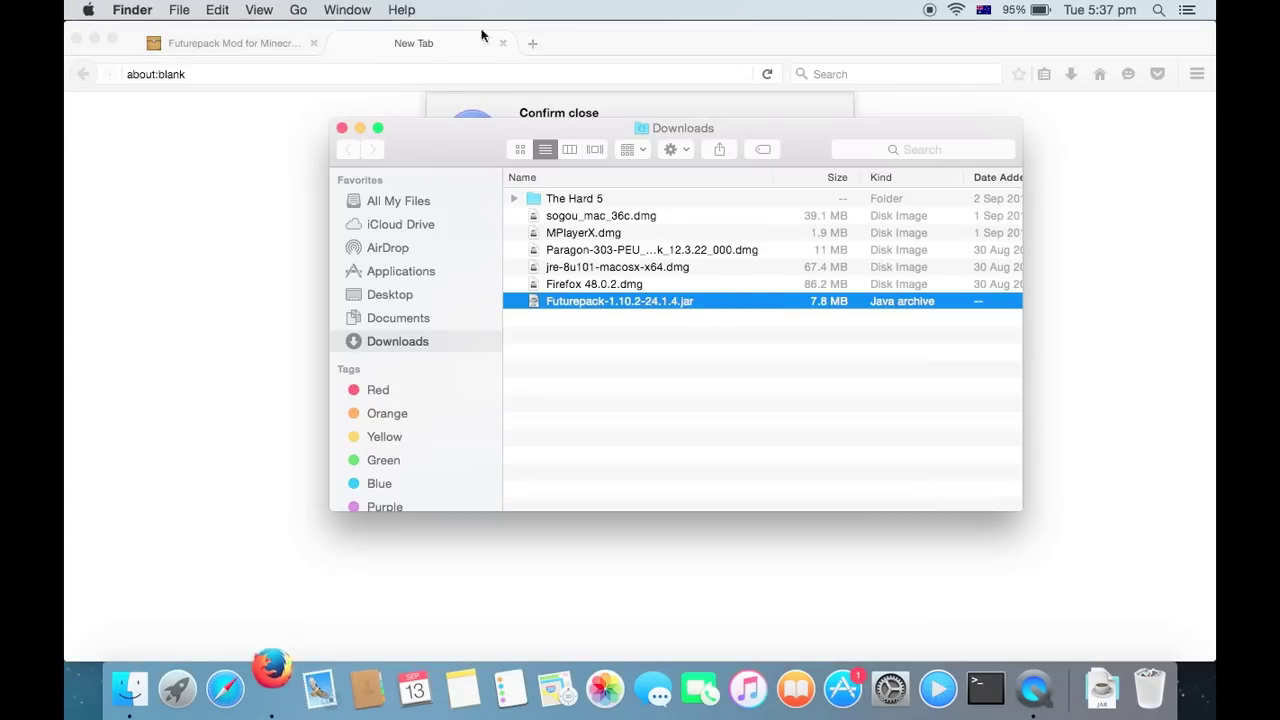
pyautogui.click(341, 128)
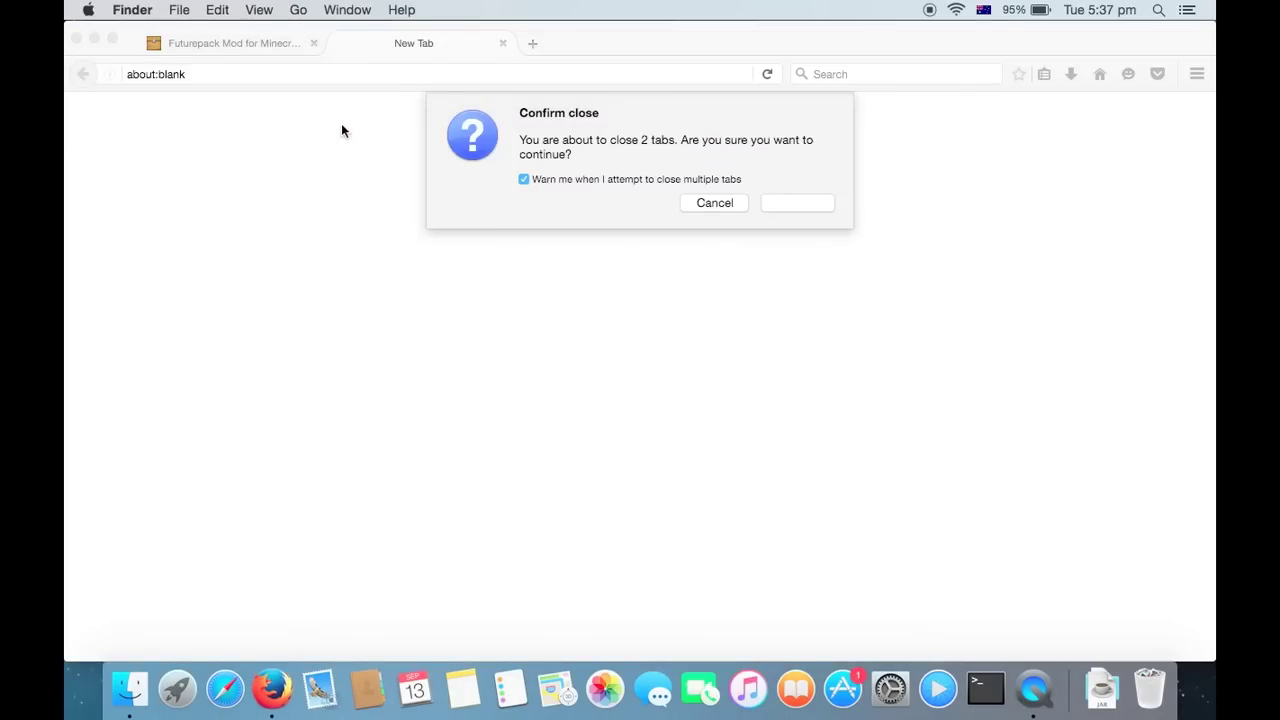
pyautogui.click(791, 207)
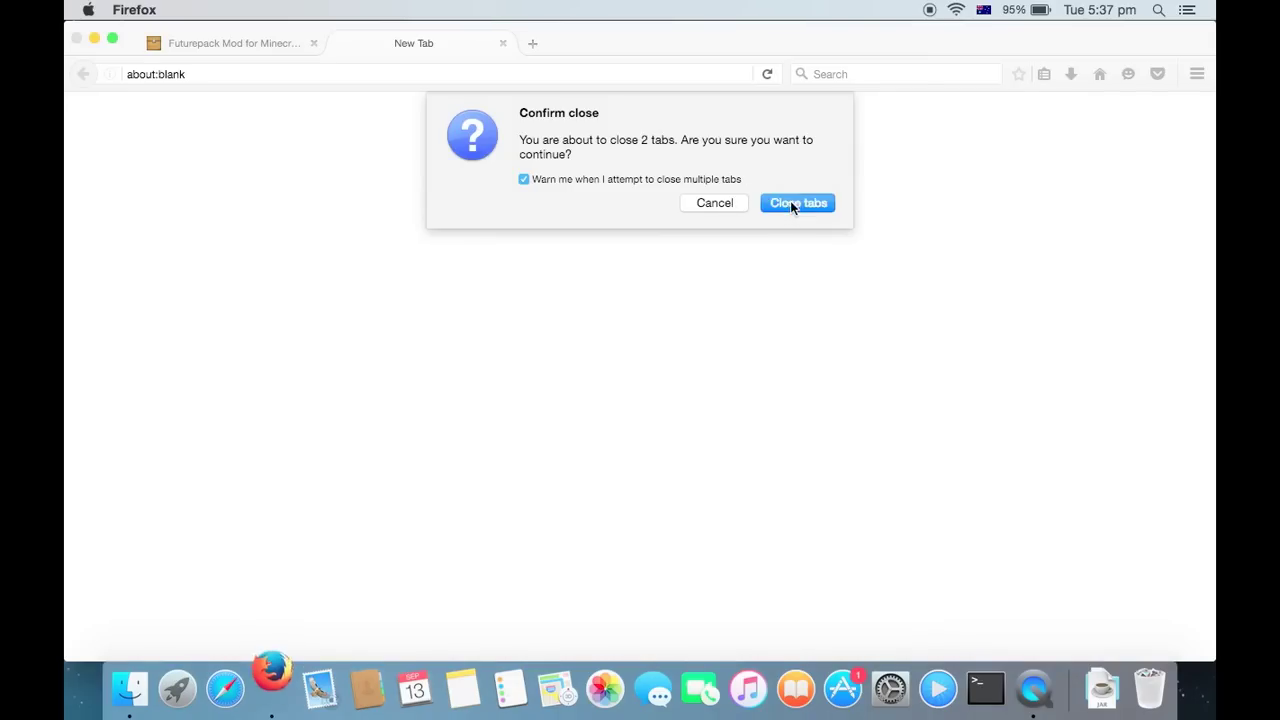
pyautogui.click(791, 207)
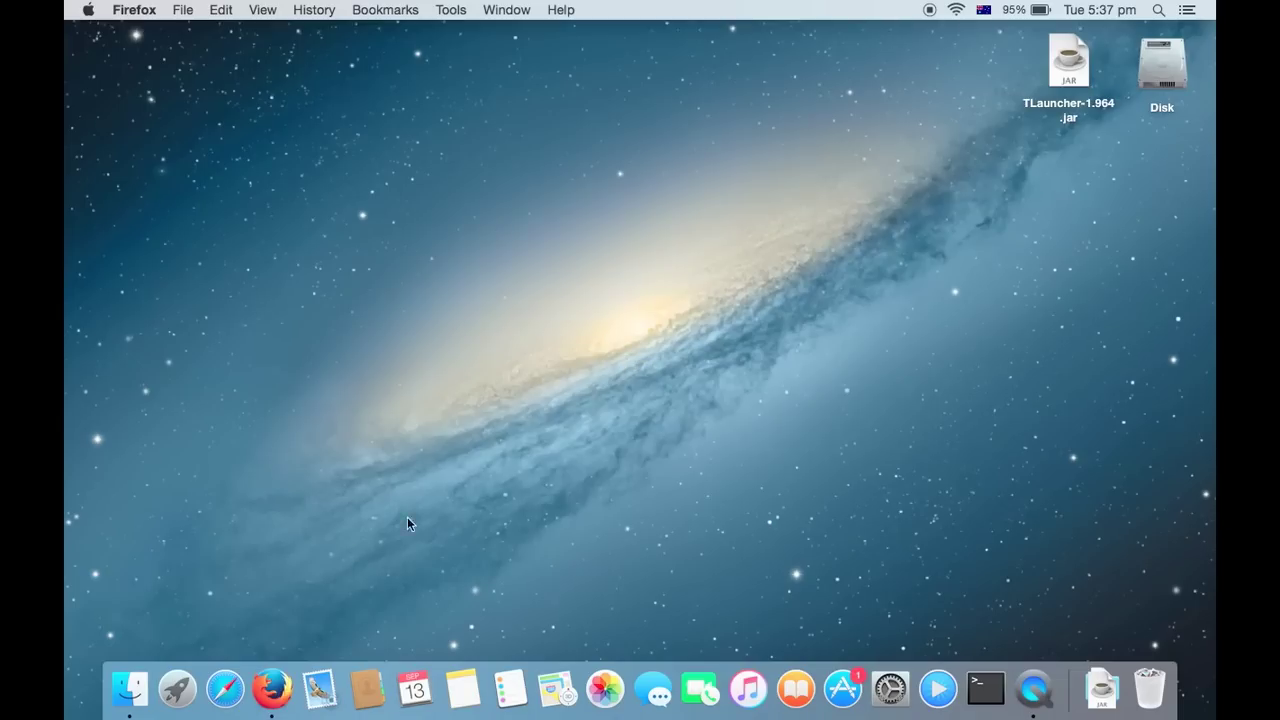
pyautogui.rightClick(274, 695)
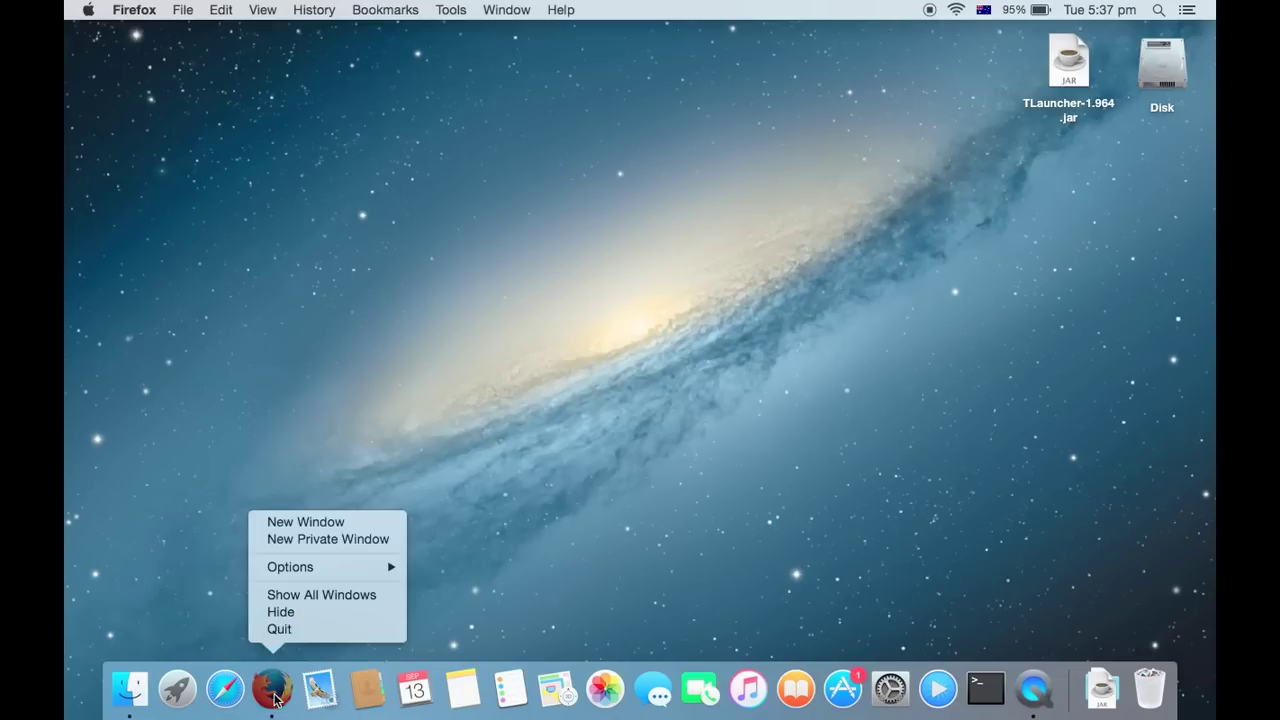
pyautogui.click(627, 573)
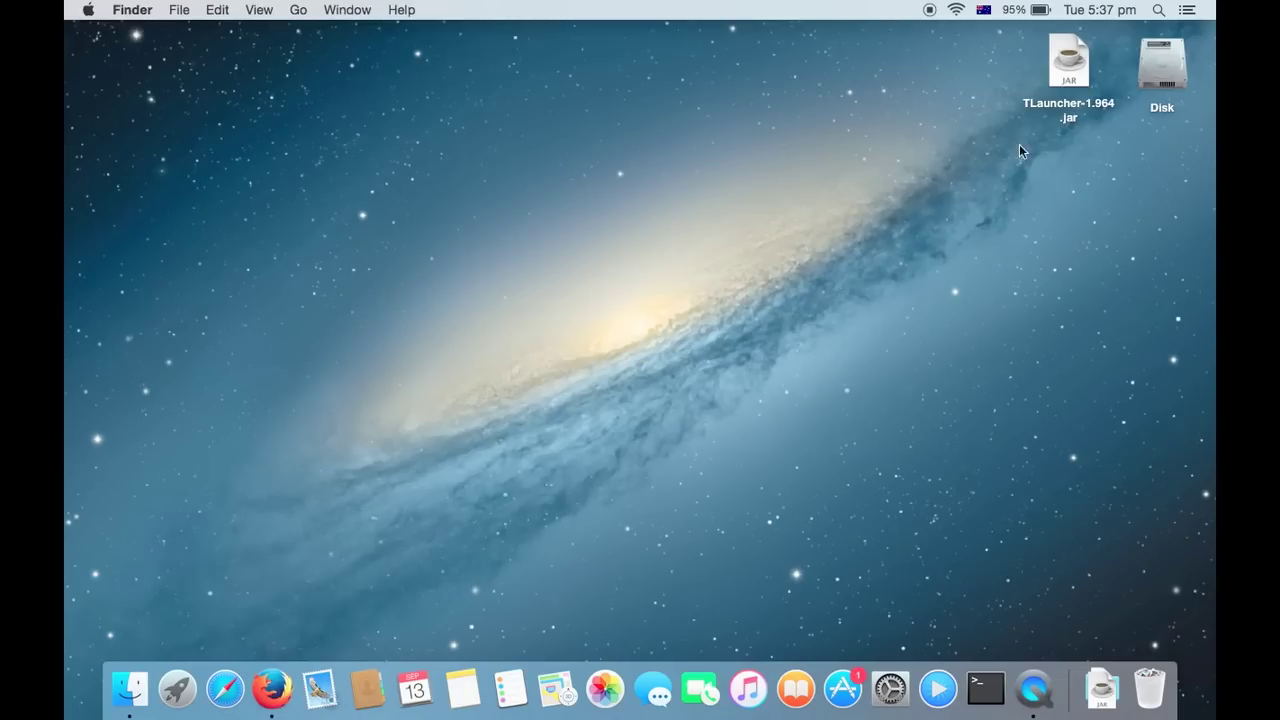
# Step: Launch TLauncher-1.964.jar from the desktop
pyautogui.click(1068, 72)
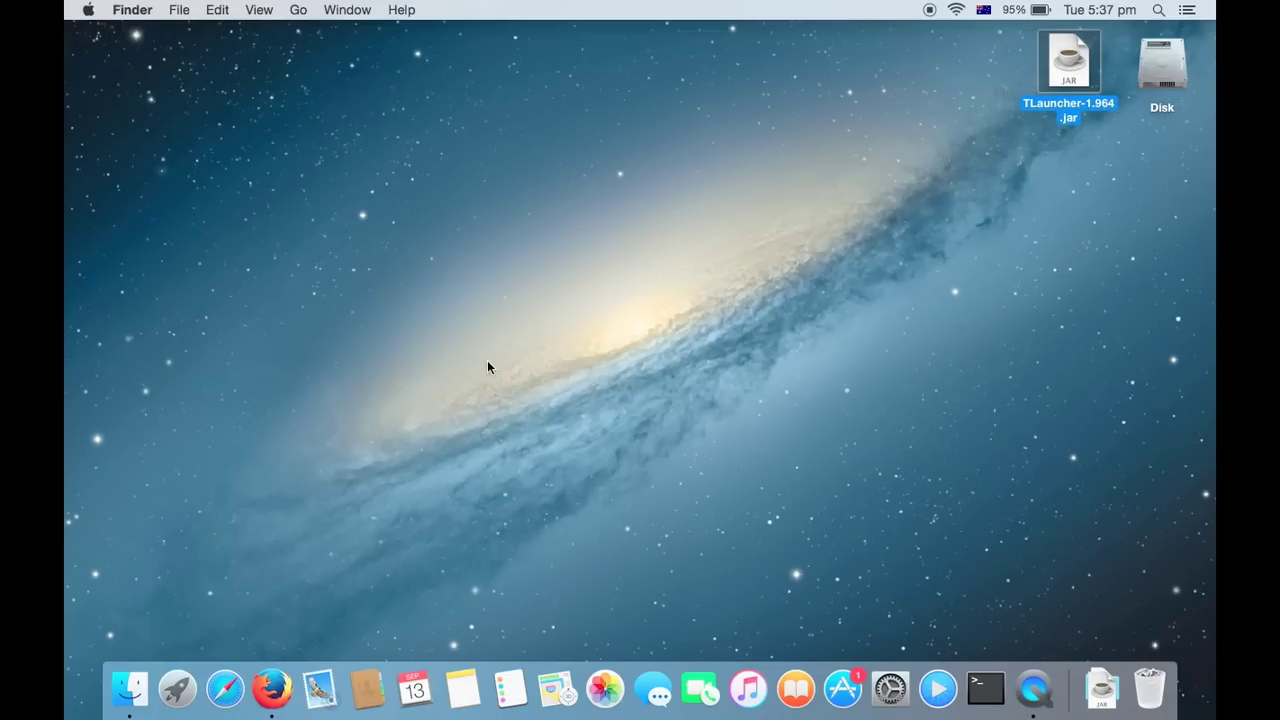
pyautogui.click(993, 440)
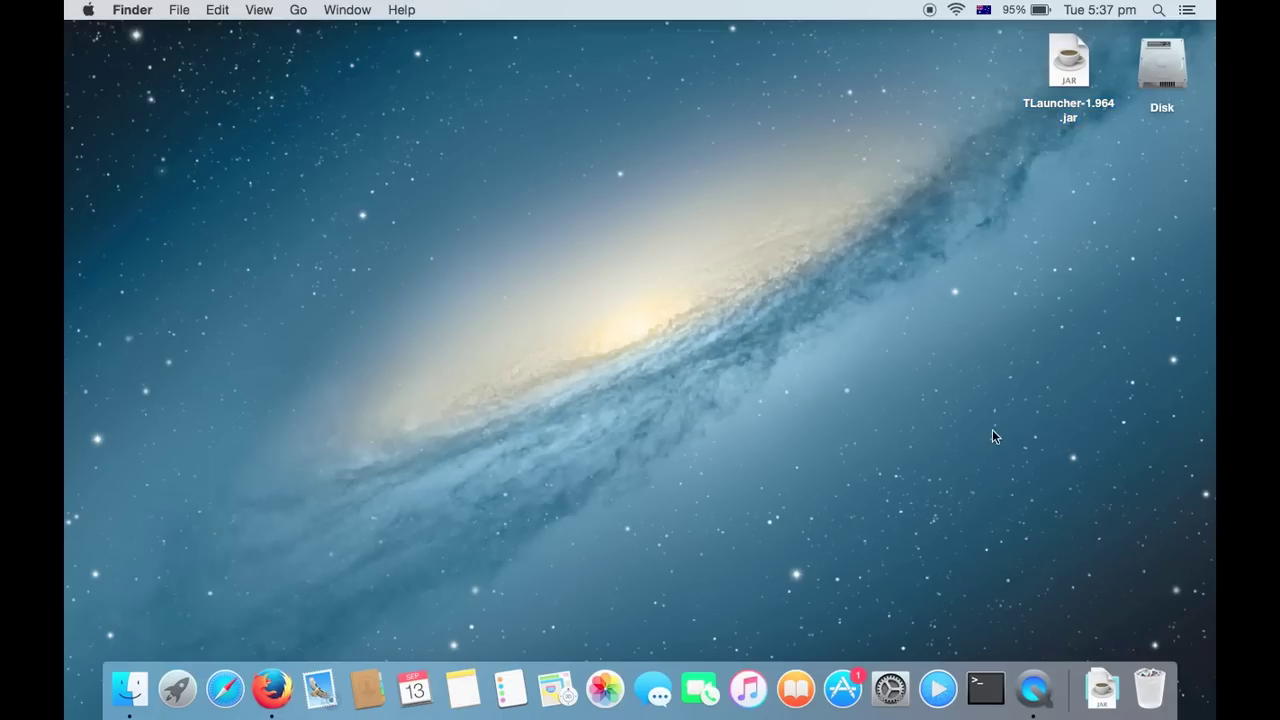
pyautogui.click(1070, 78)
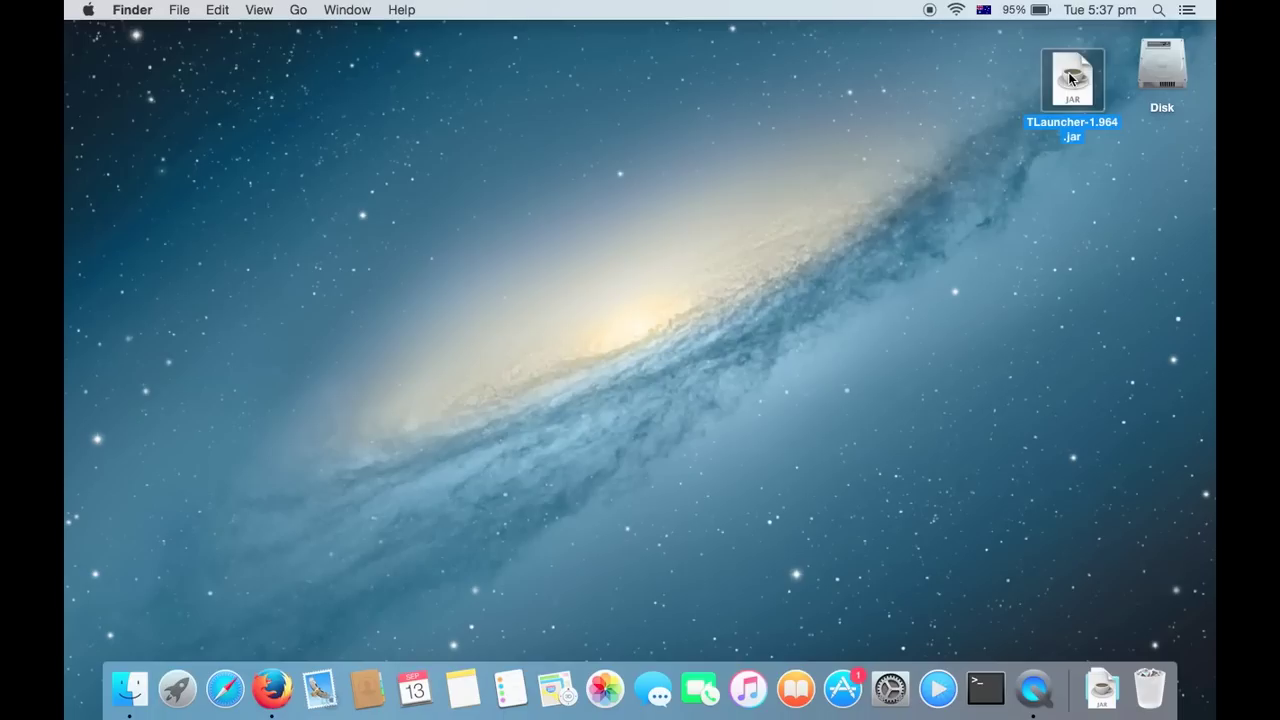
pyautogui.moveTo(1070, 78)
pyautogui.mouseDown()
pyautogui.moveTo(1074, 97)
pyautogui.moveTo(1077, 65)
pyautogui.mouseUp()
pyautogui.doubleClick(1077, 65)
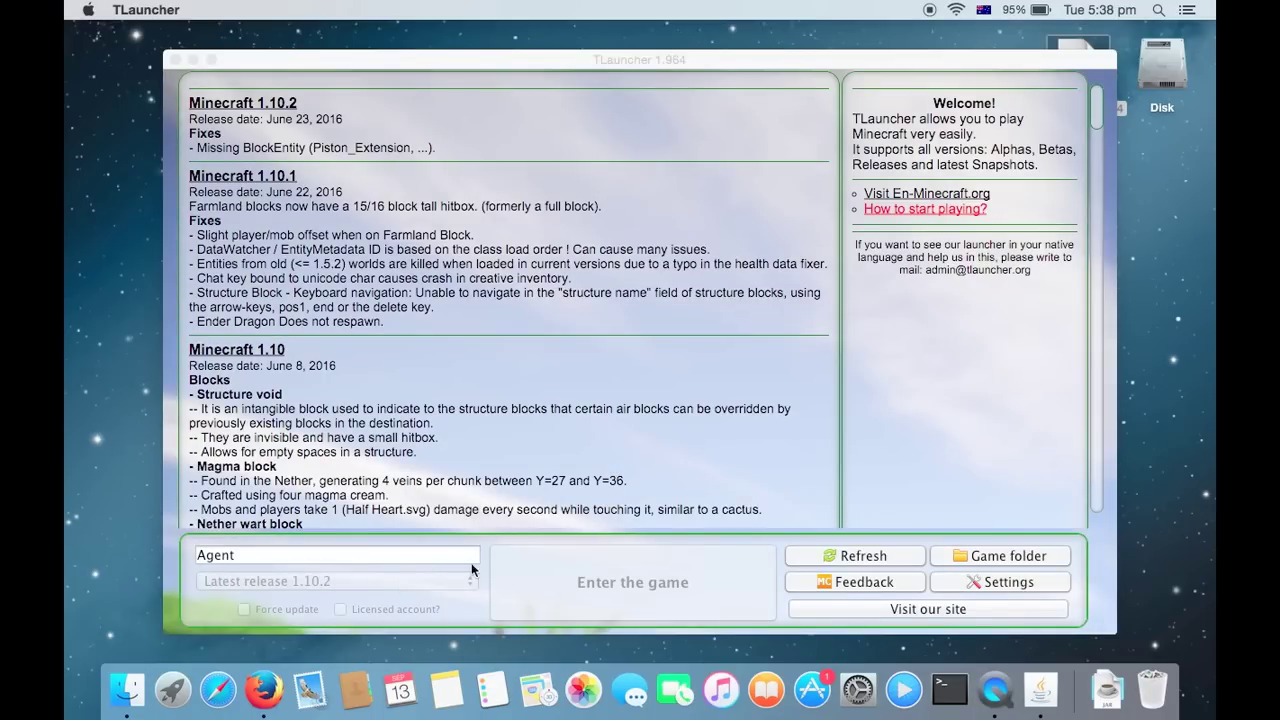
# Step: Set the launcher's game version to Forge 1.10.2
pyautogui.click(293, 581)
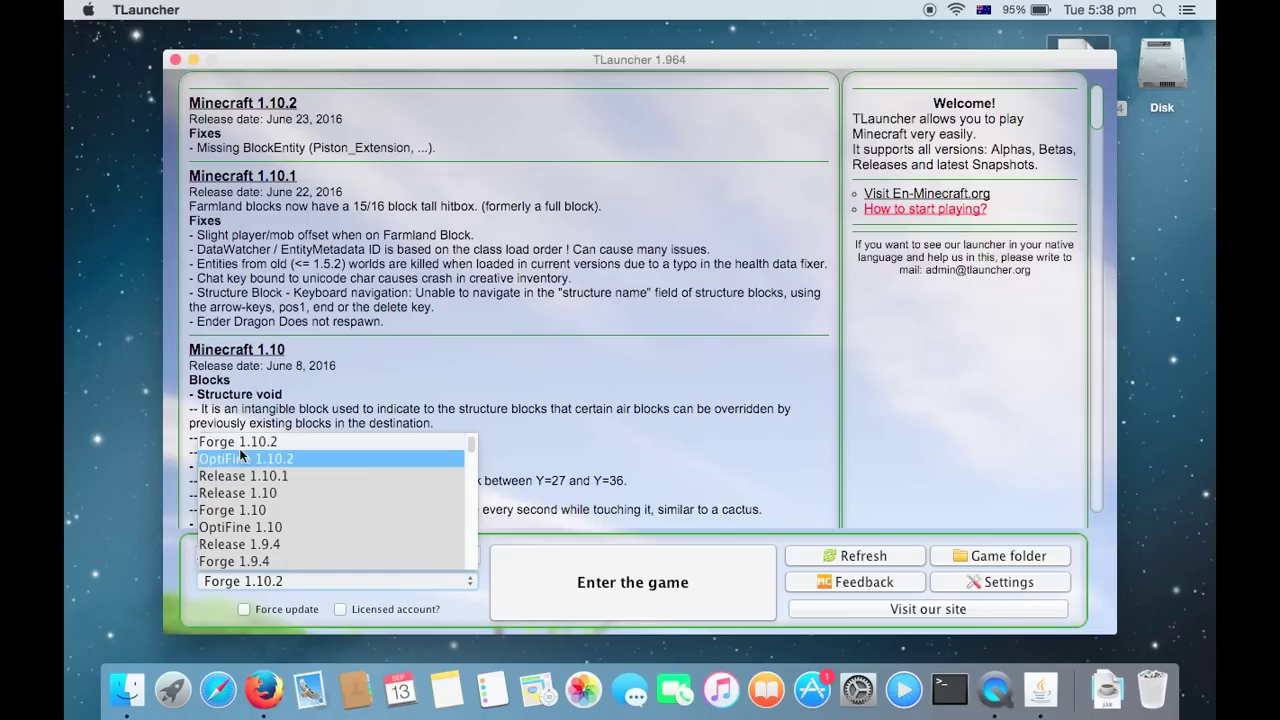
pyautogui.click(257, 438)
pyautogui.scroll(-2, 500, 300)
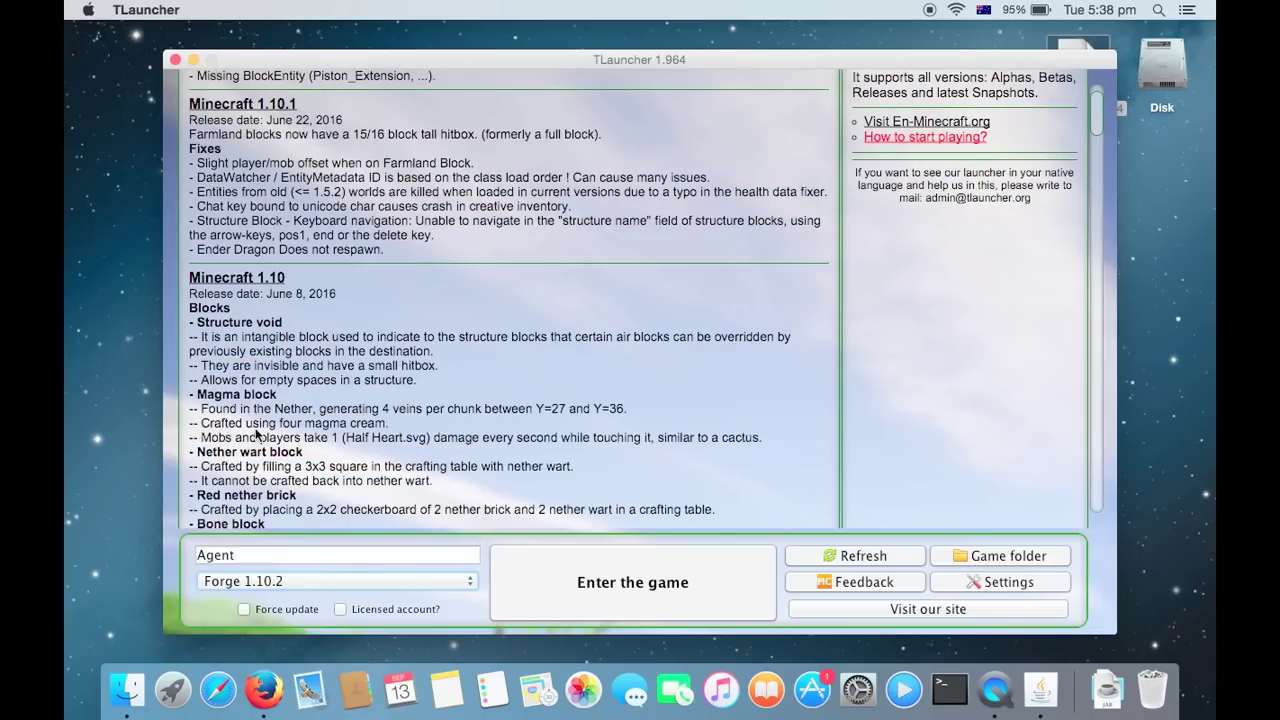
# Step: Look through the available game versions, select Latest release 1.10.2, and switch back to Forge 1.10.2
pyautogui.click(355, 583)
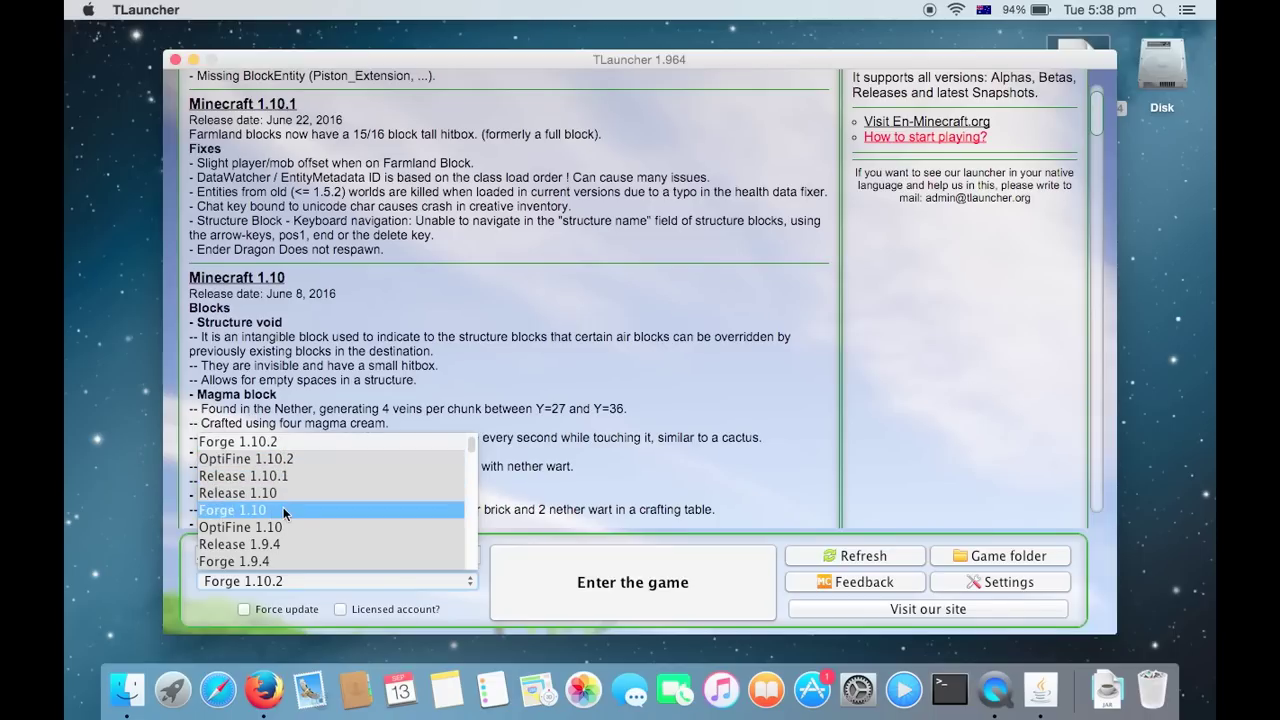
pyautogui.scroll(-5, 284, 505)
pyautogui.scroll(-10, 283, 509)
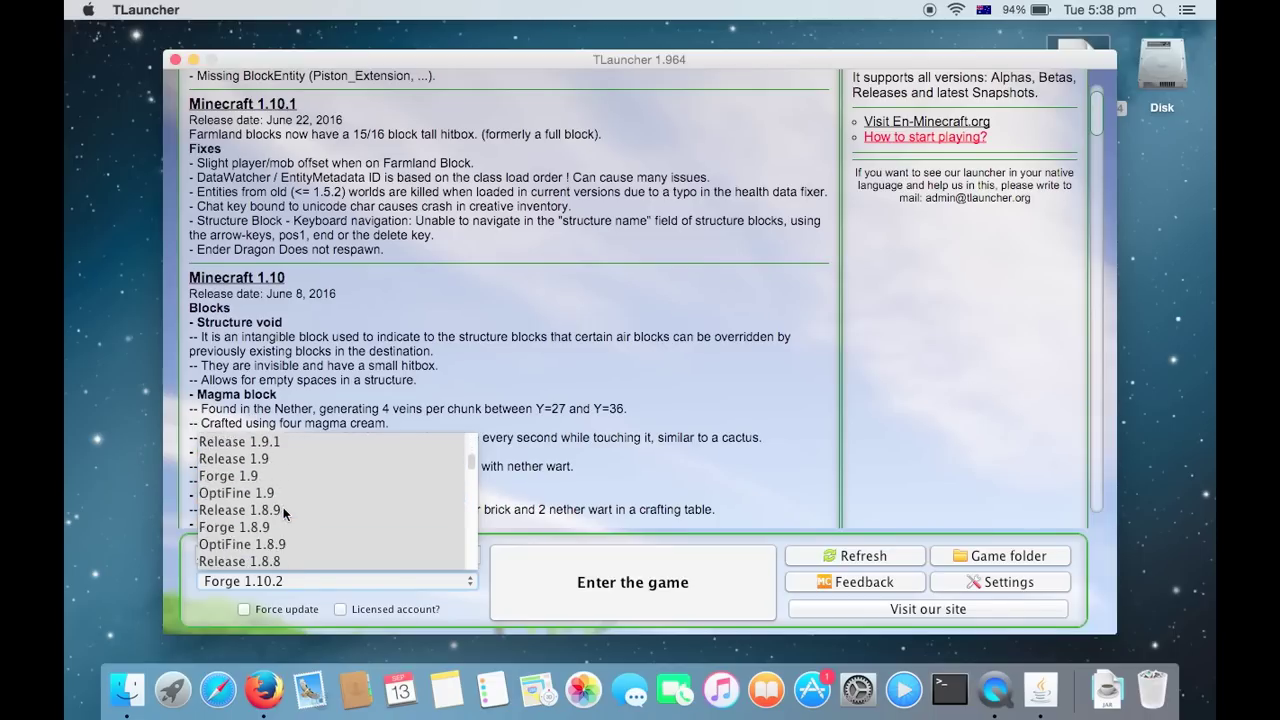
pyautogui.scroll(15, 283, 507)
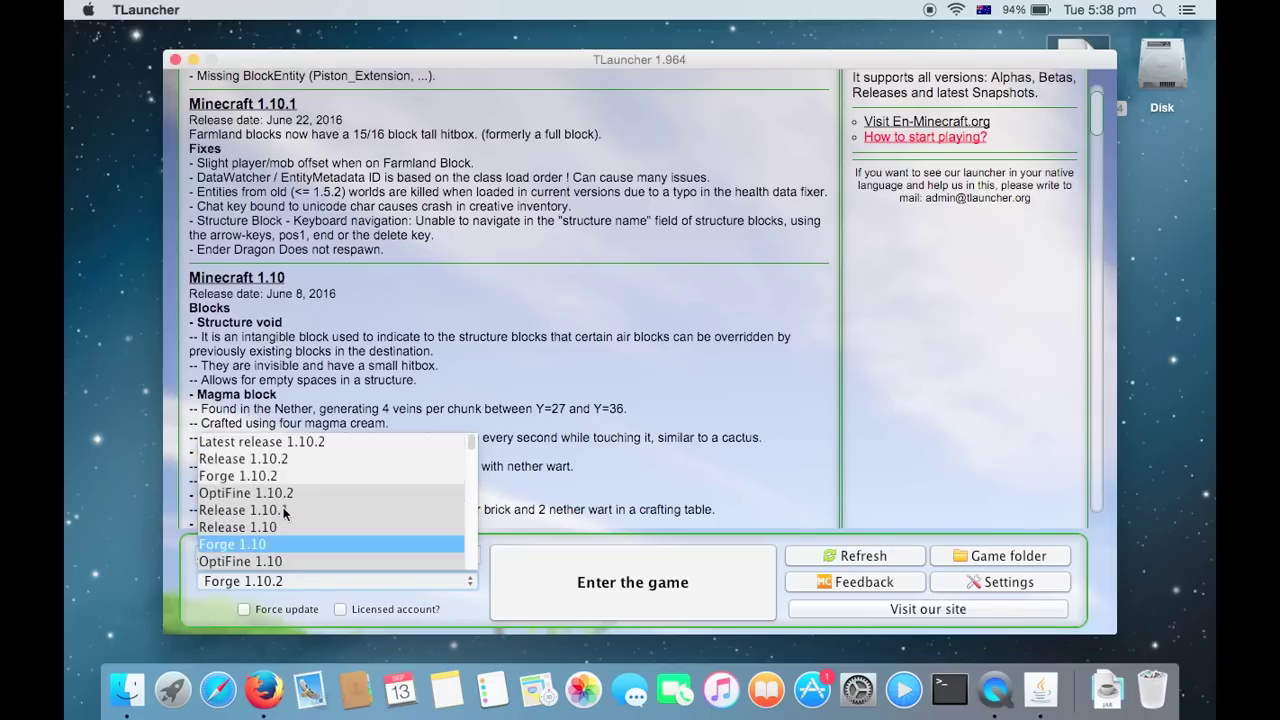
pyautogui.click(279, 450)
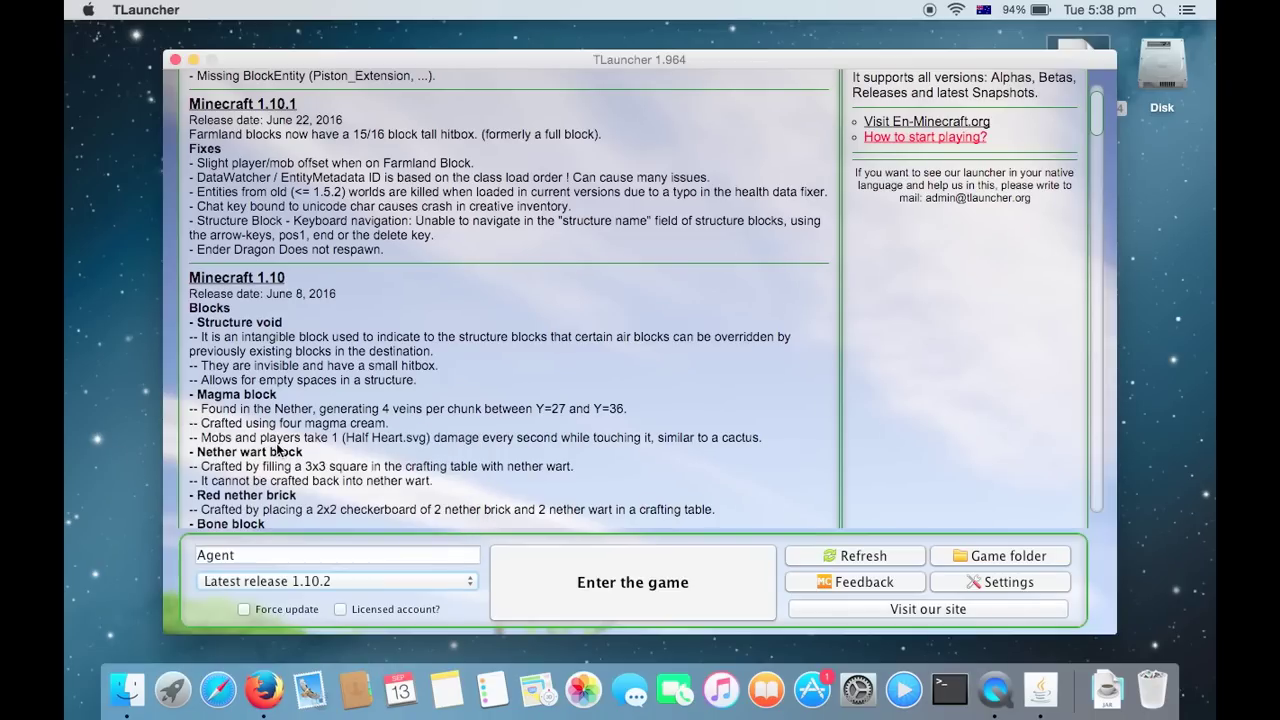
pyautogui.click(301, 577)
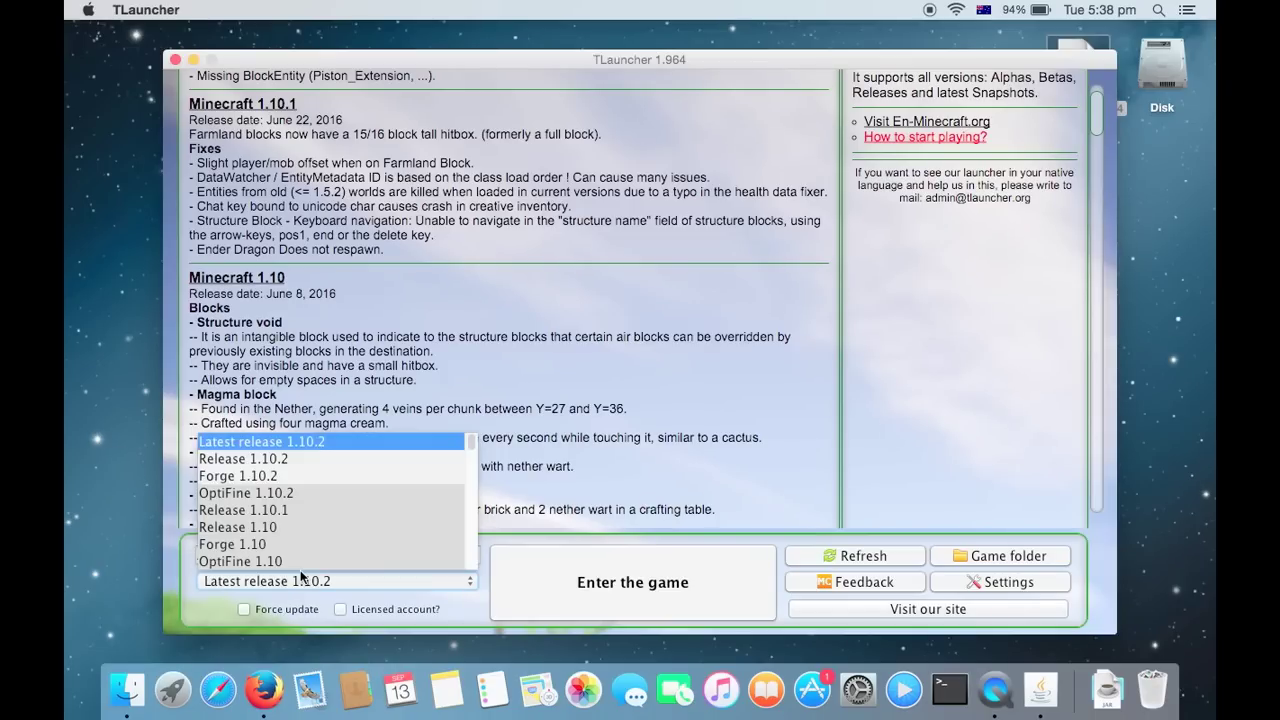
pyautogui.click(285, 479)
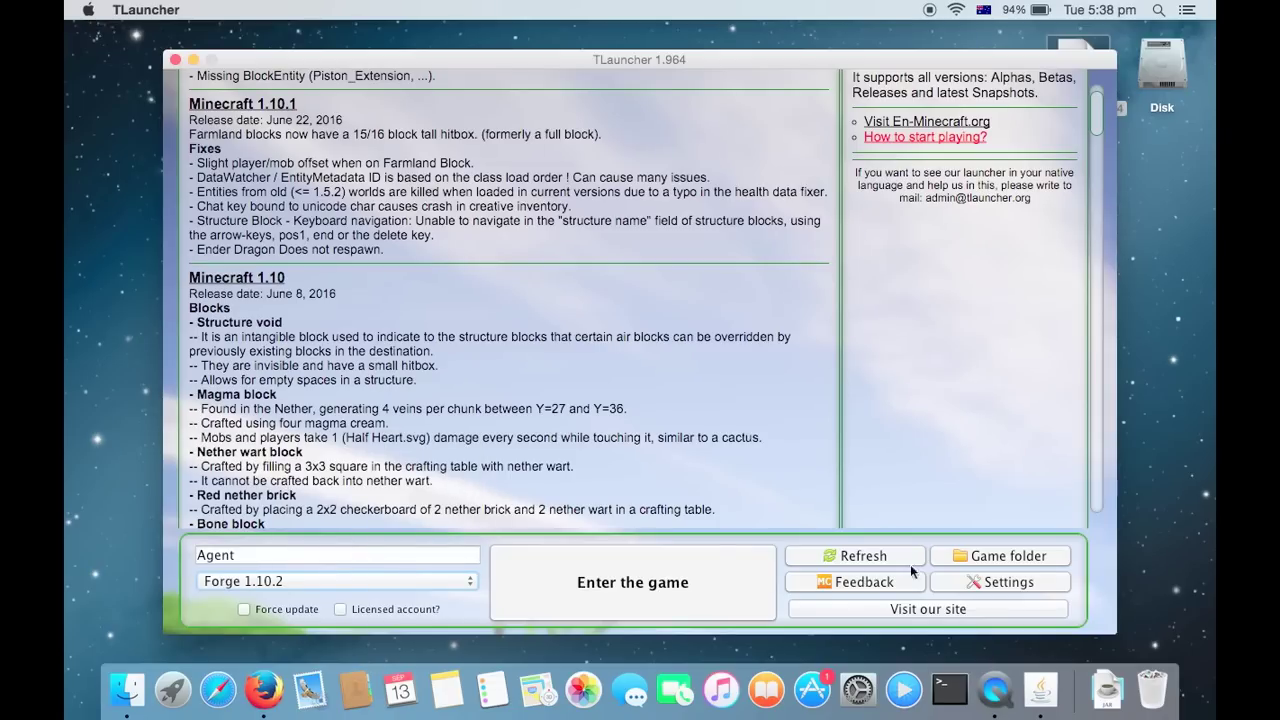
# Step: Open the game folder from the launcher and view the contents of its mods subfolder
pyautogui.click(1011, 556)
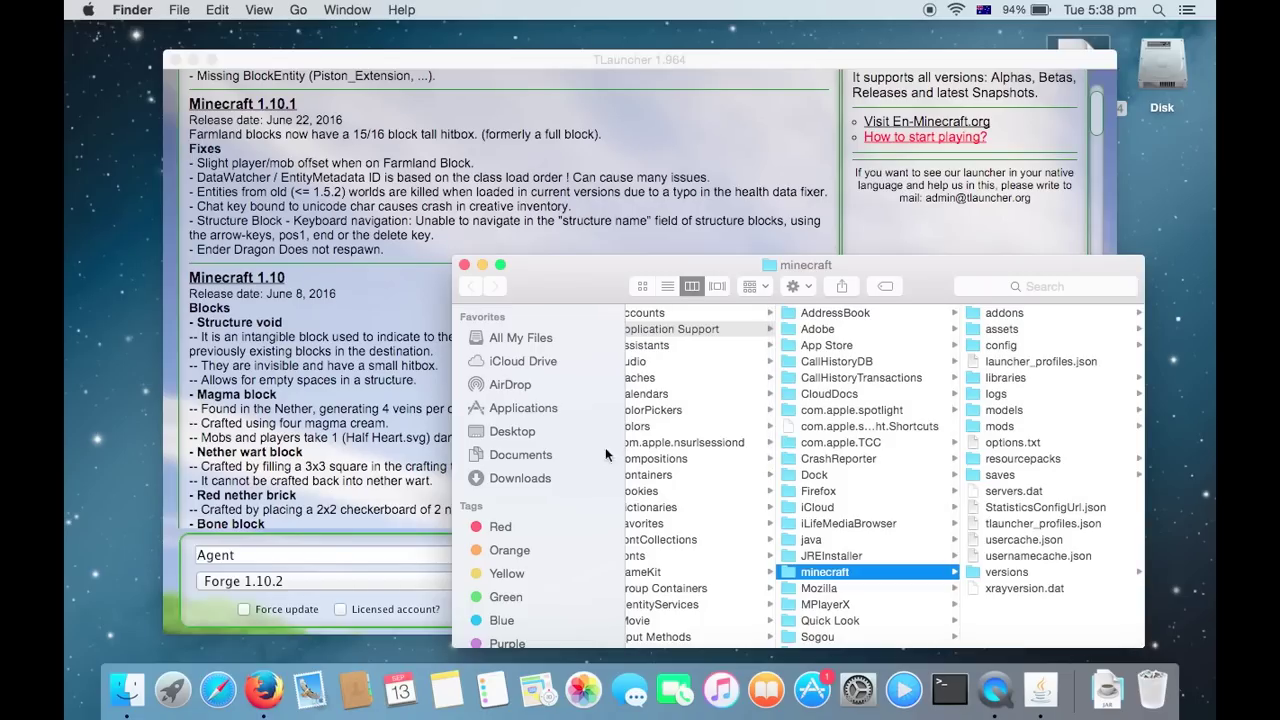
pyautogui.hscroll(-2, 690, 389)
pyautogui.scroll(-5, 690, 389)
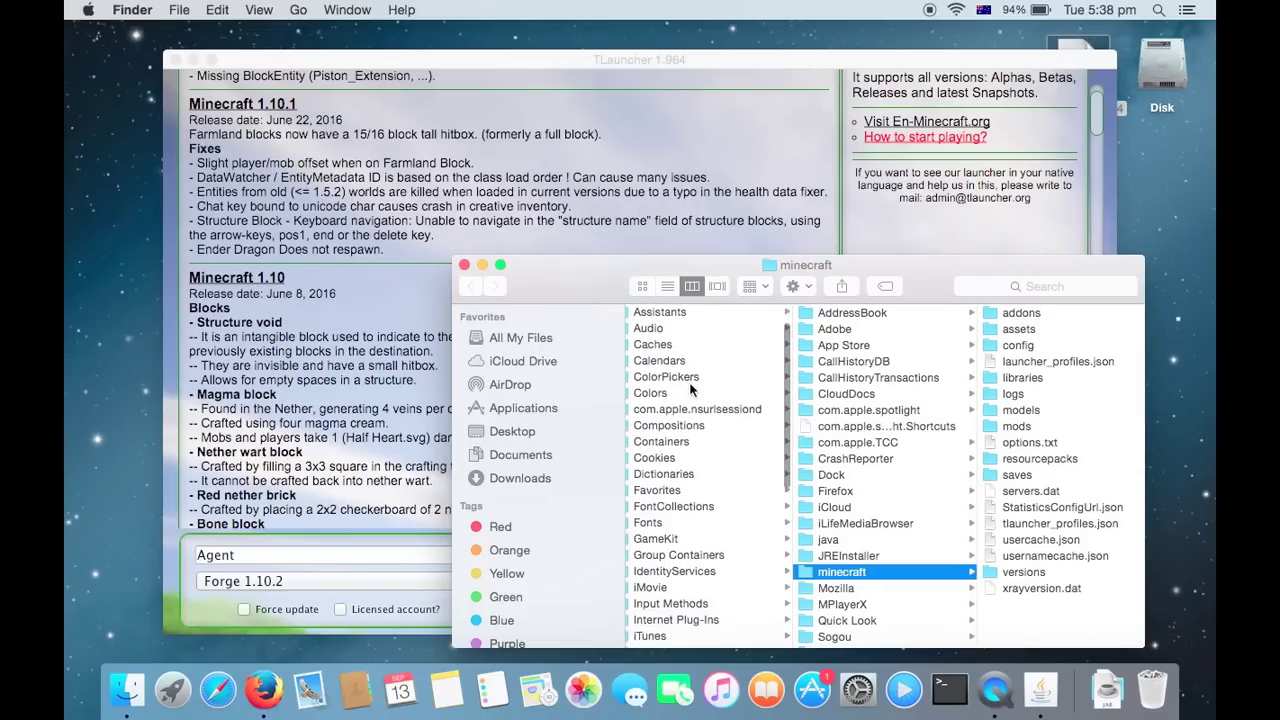
pyautogui.scroll(6, 690, 389)
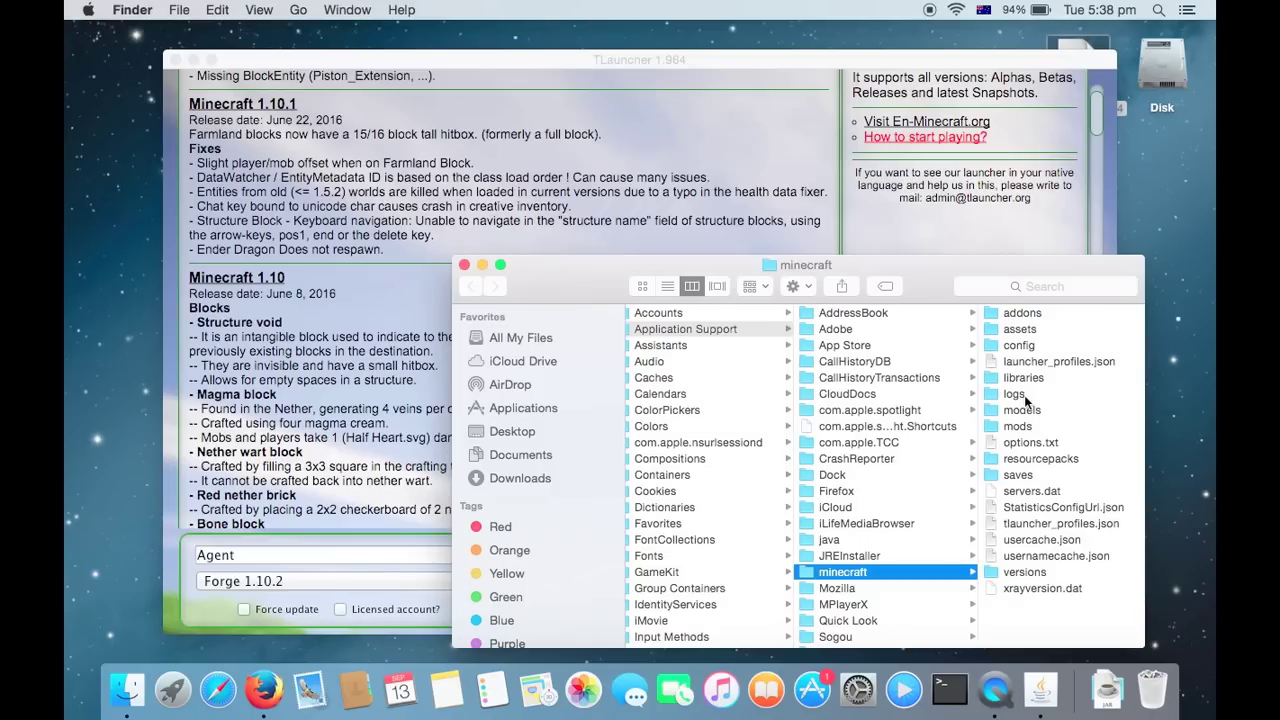
pyautogui.click(1024, 428)
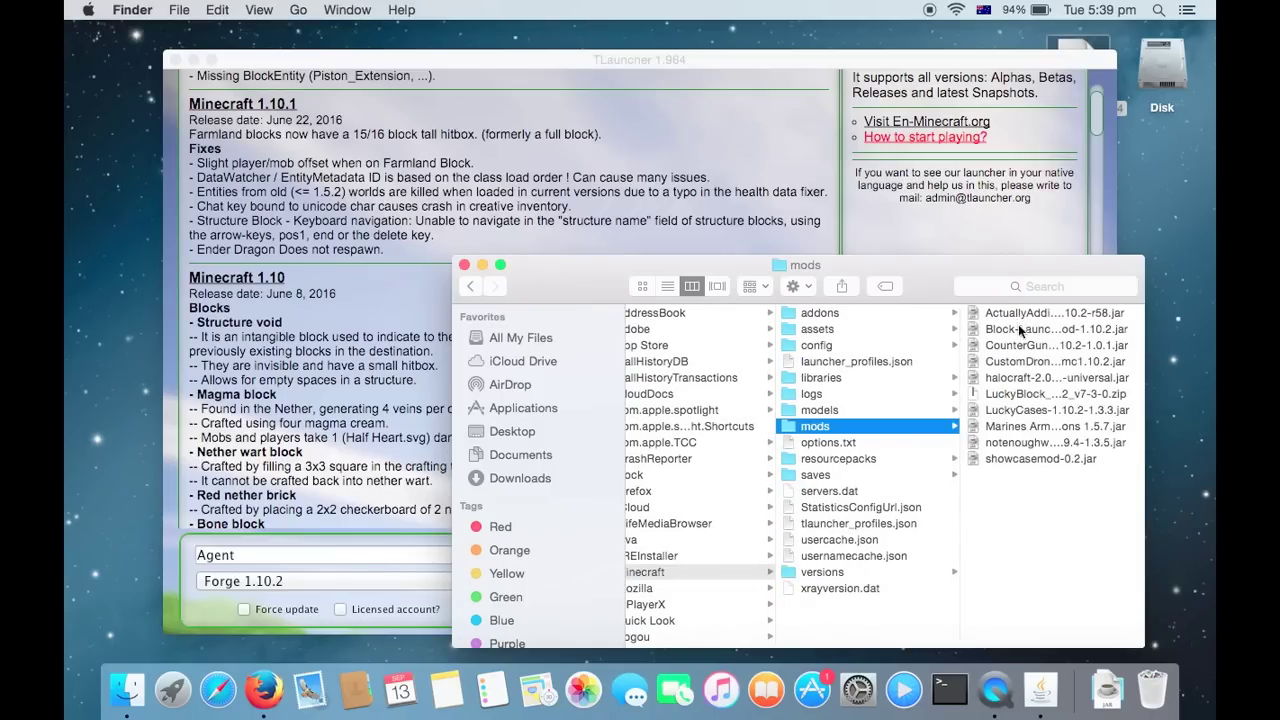
# Step: Show the Downloads stack, dismiss it, and close the mods folder window
pyautogui.click(122, 712)
pyautogui.click(1107, 688)
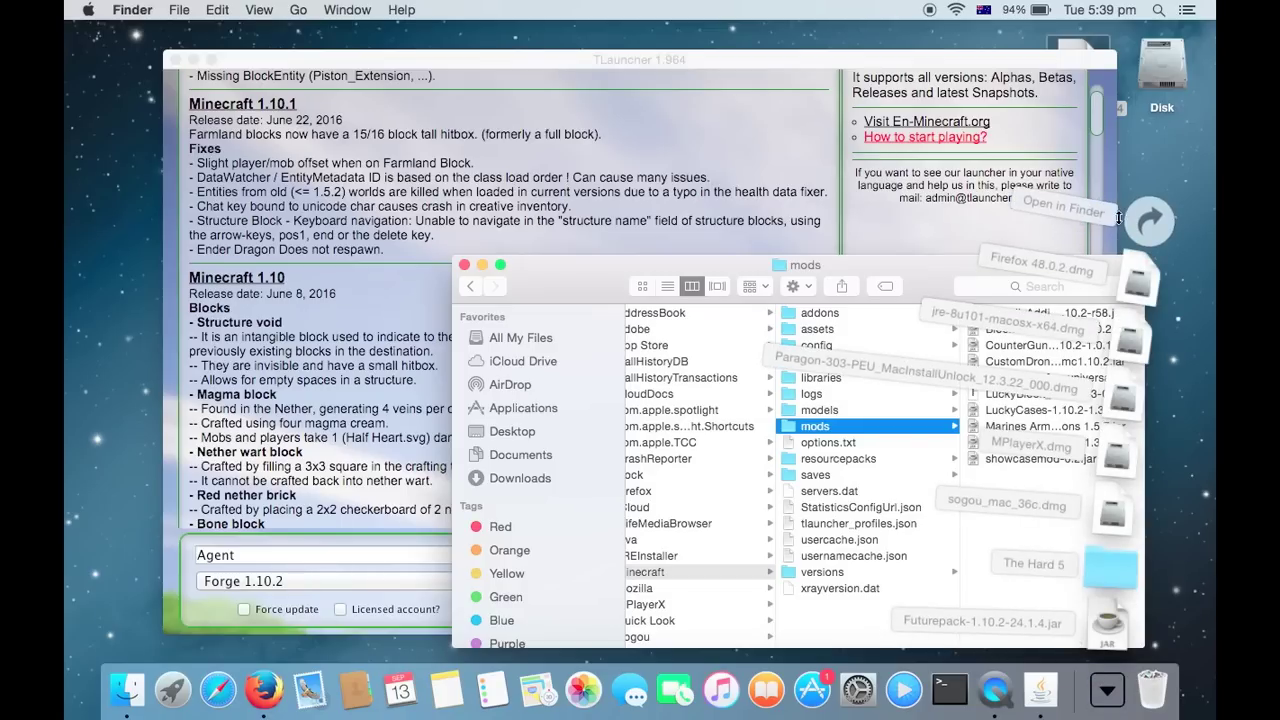
pyautogui.click(1084, 211)
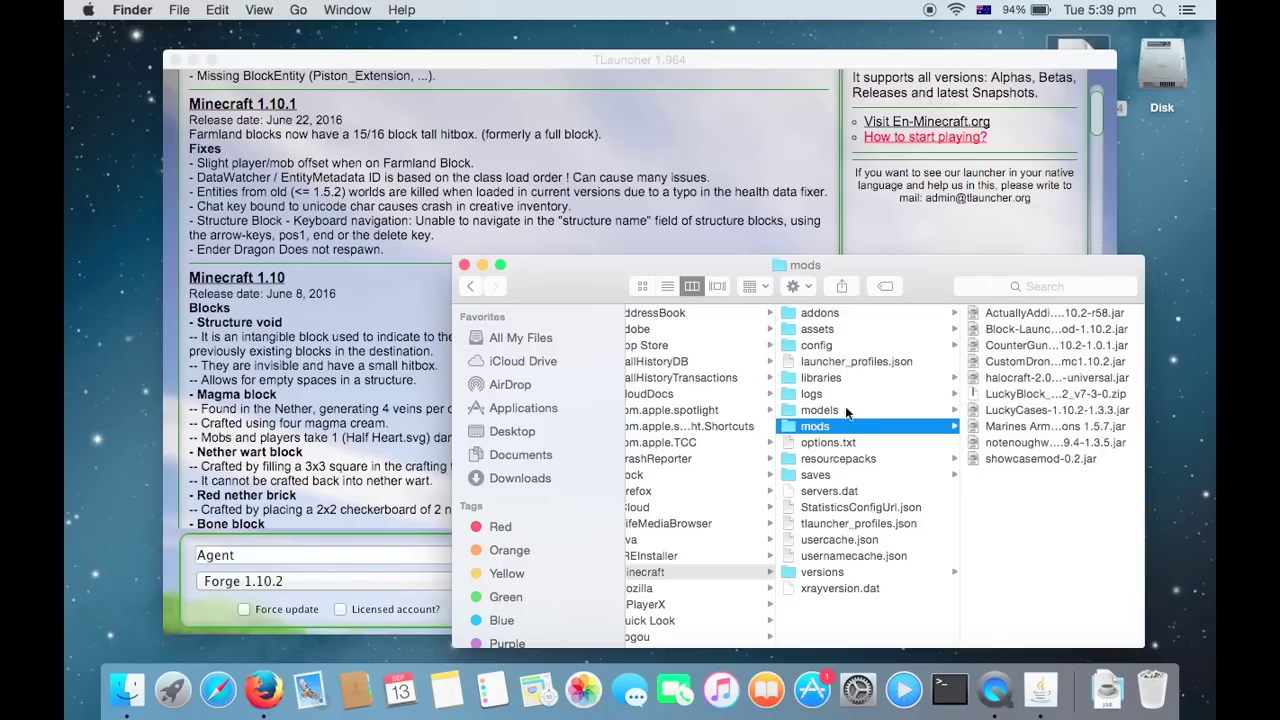
pyautogui.click(464, 265)
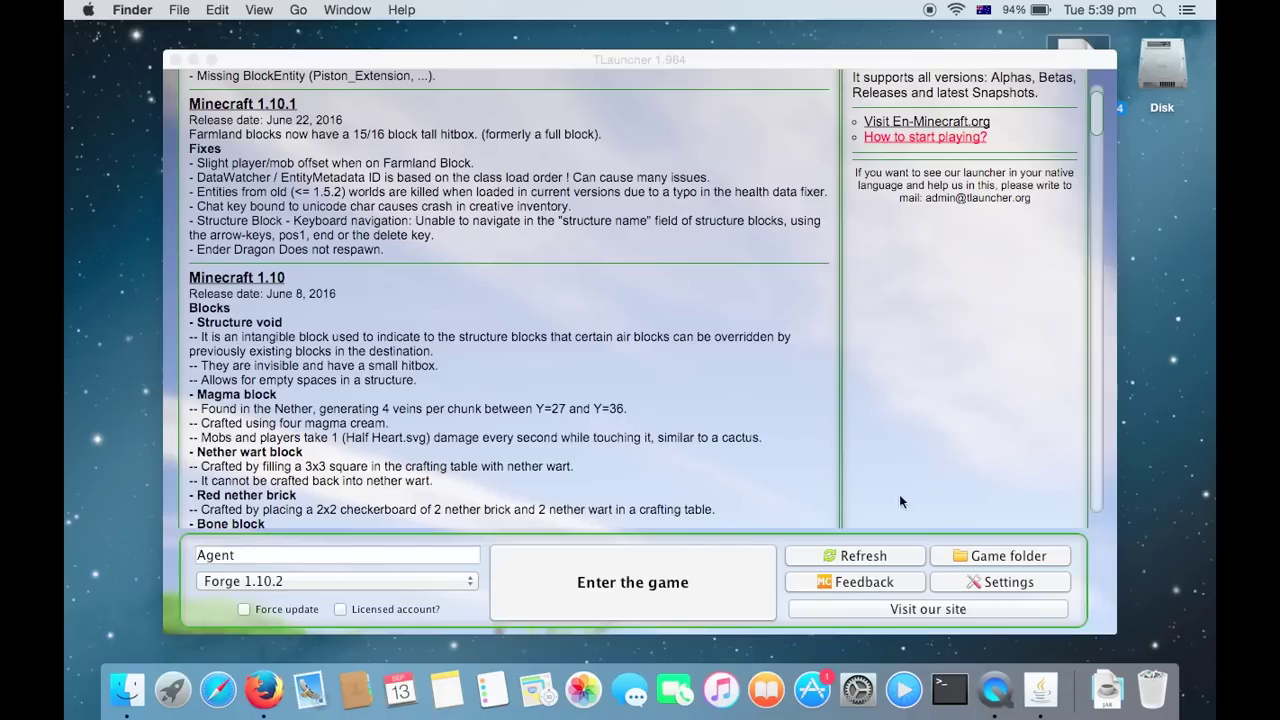
# Step: Open a separate Finder window and reopen the minecraft game folder from TLauncher
pyautogui.click(127, 688)
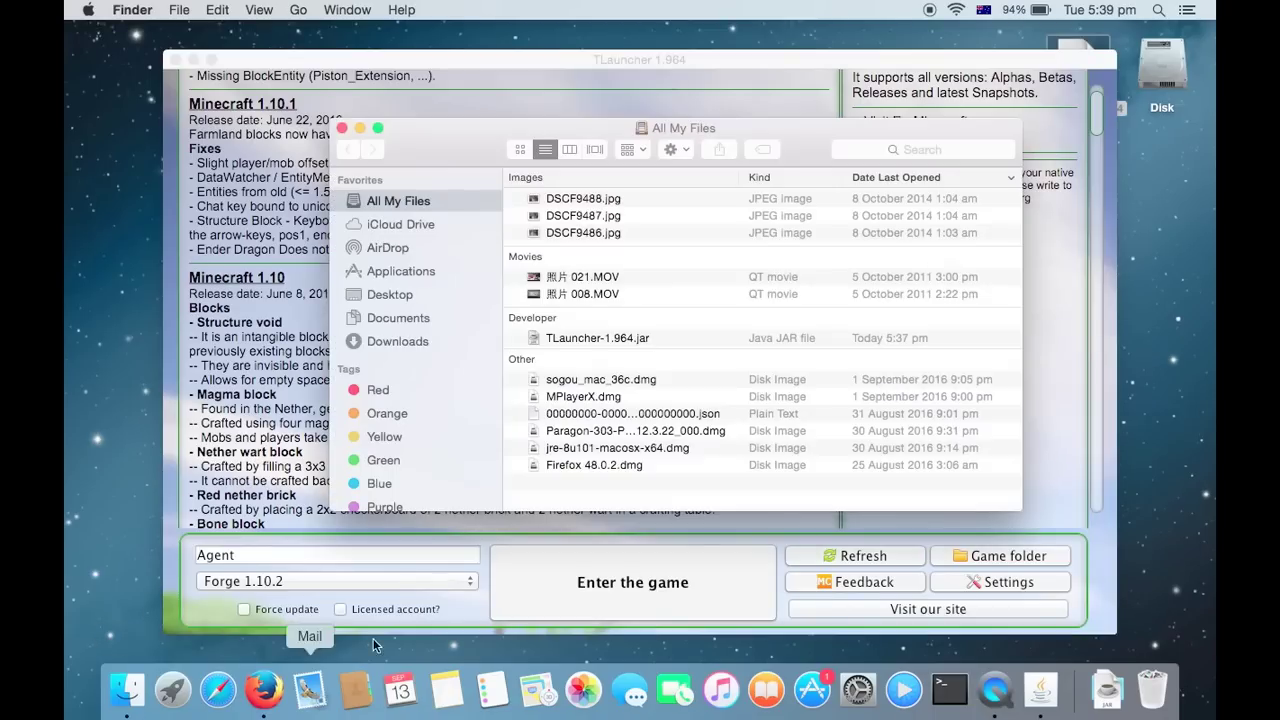
pyautogui.click(961, 561)
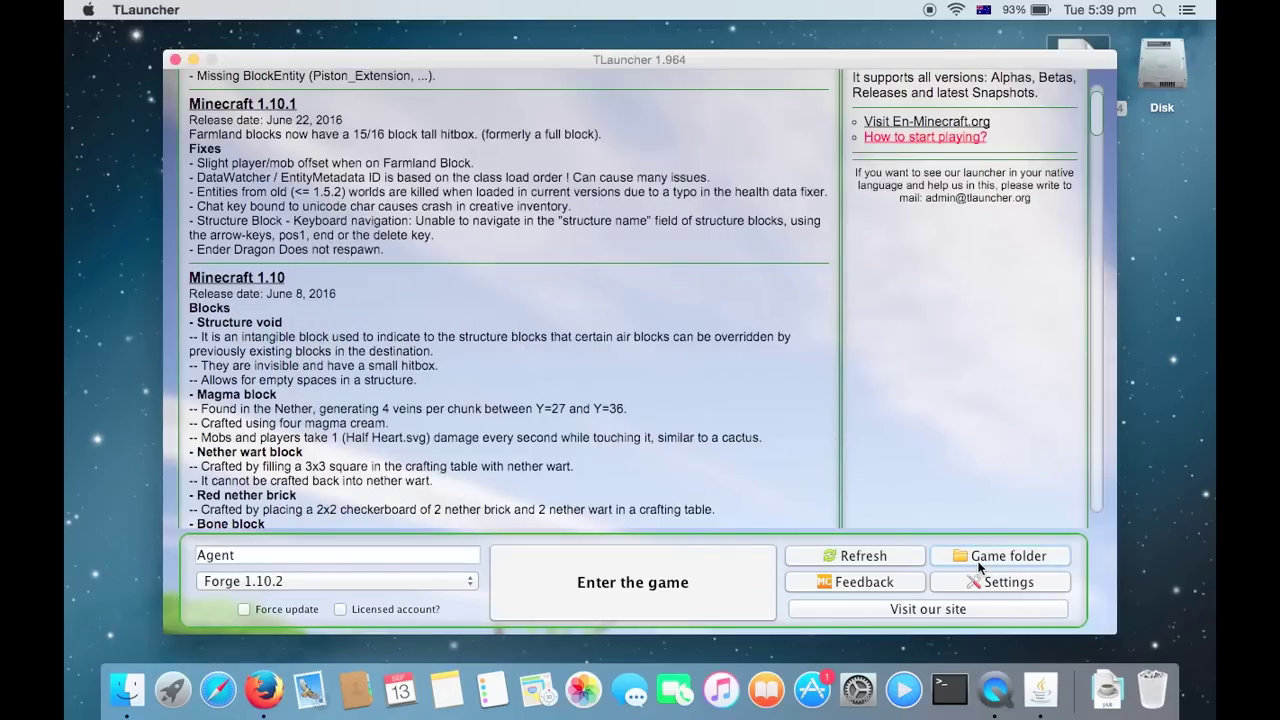
pyautogui.click(979, 563)
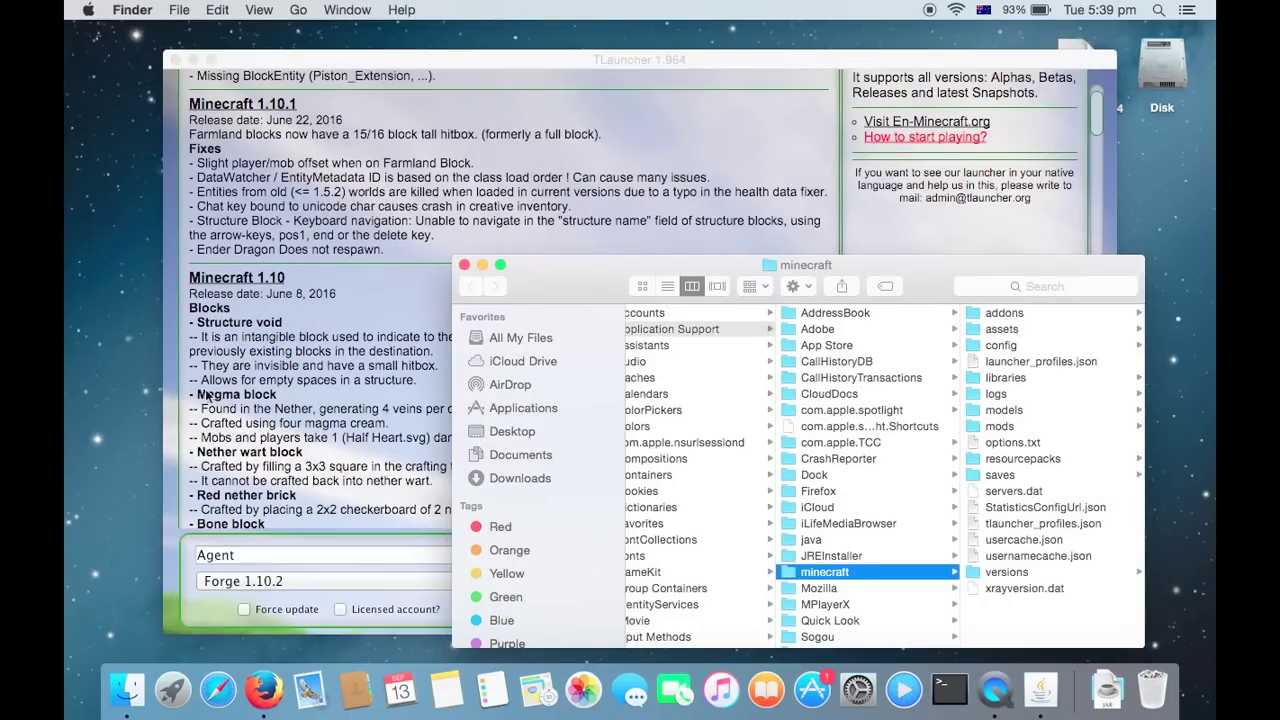
pyautogui.click(161, 390)
pyautogui.click(174, 390)
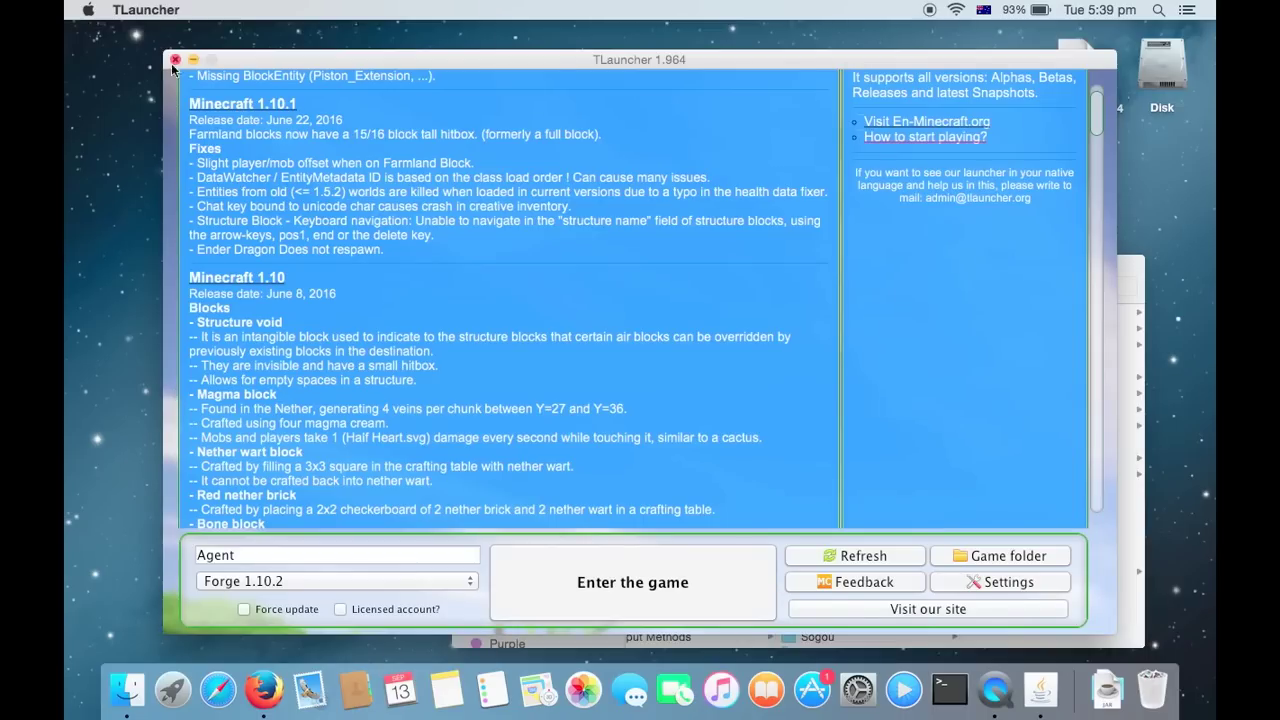
pyautogui.click(65, 404)
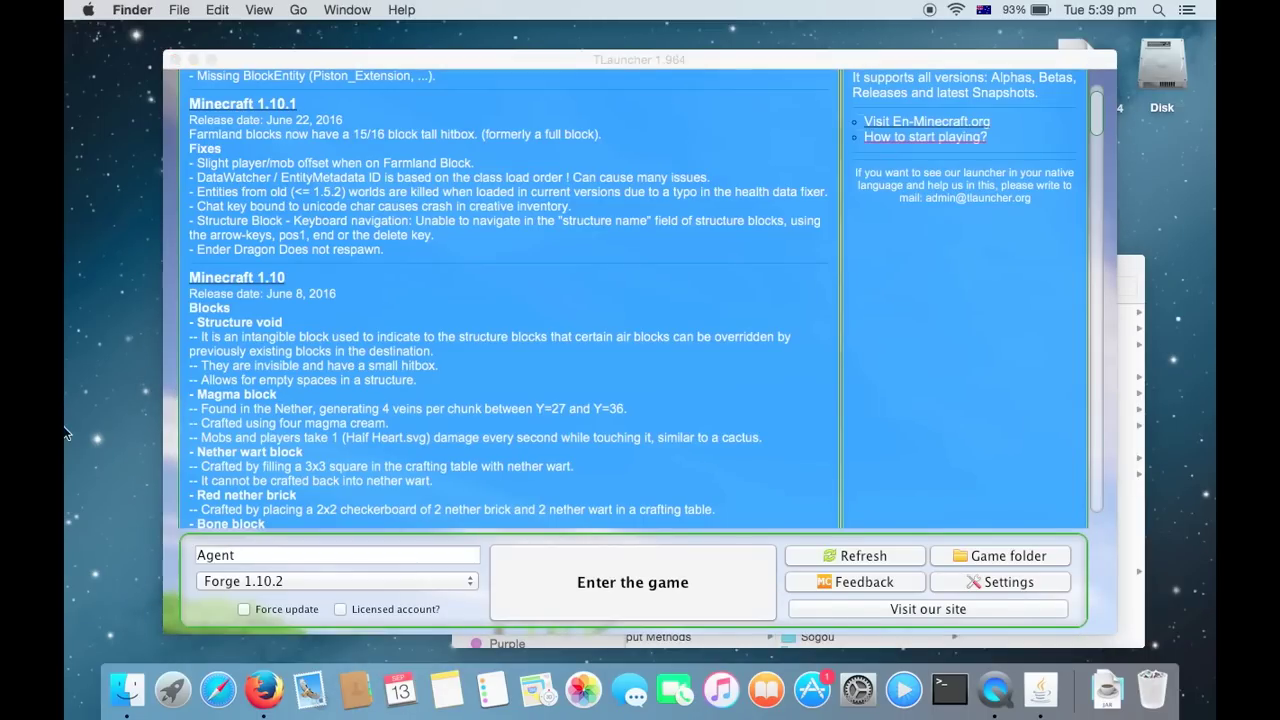
pyautogui.rightClick(95, 443)
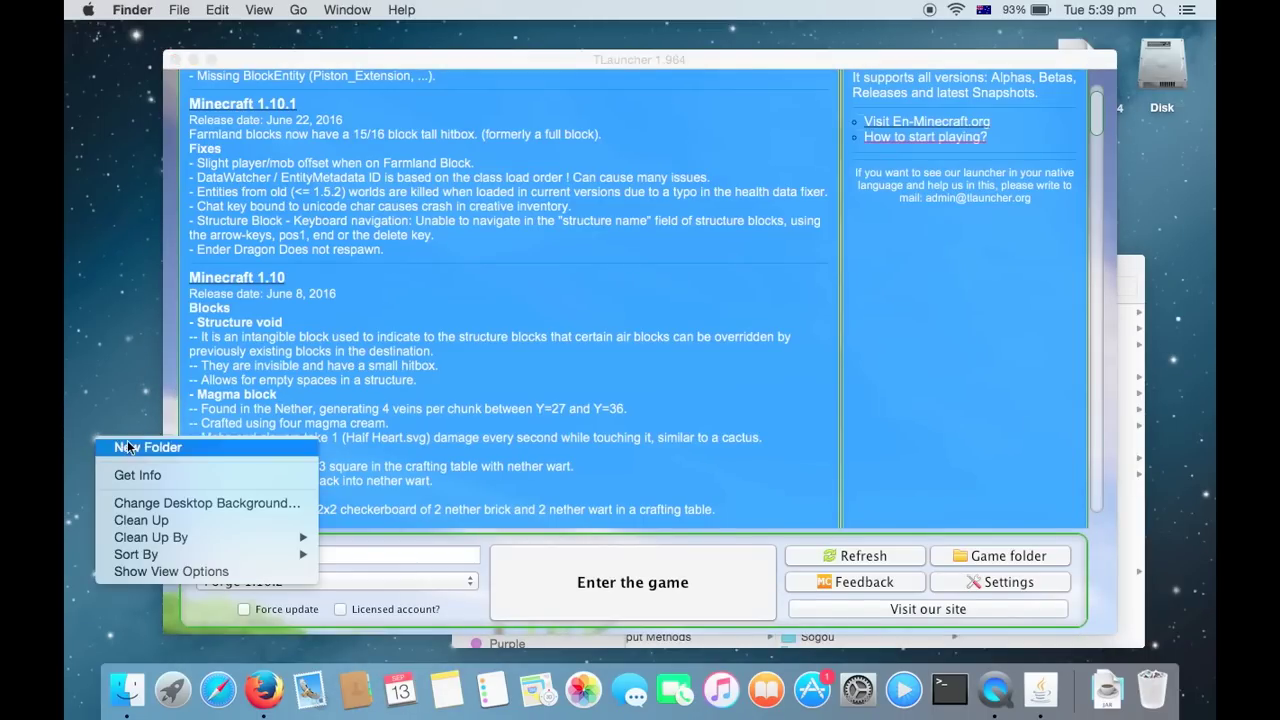
pyautogui.click(1122, 624)
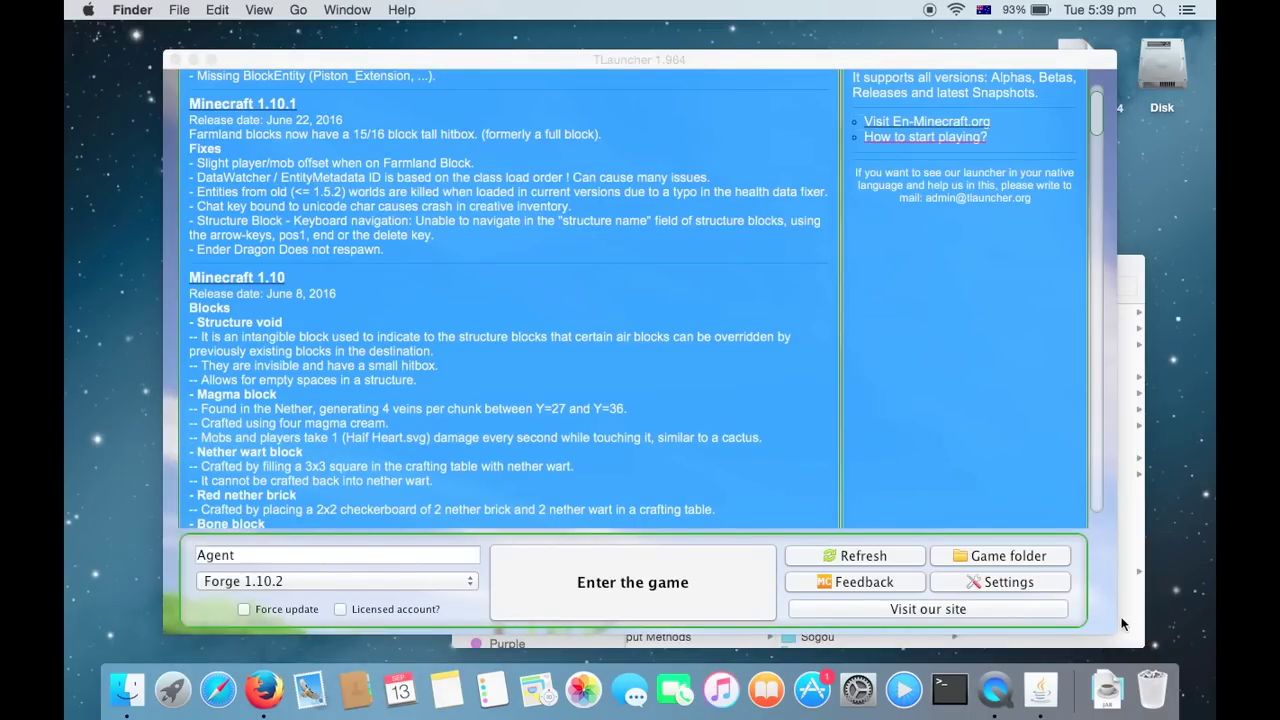
# Step: Bring the minecraft Finder window forward and switch it to the Downloads folder containing Futurepack-1.10.2-24.1.4.jar
pyautogui.click(1122, 624)
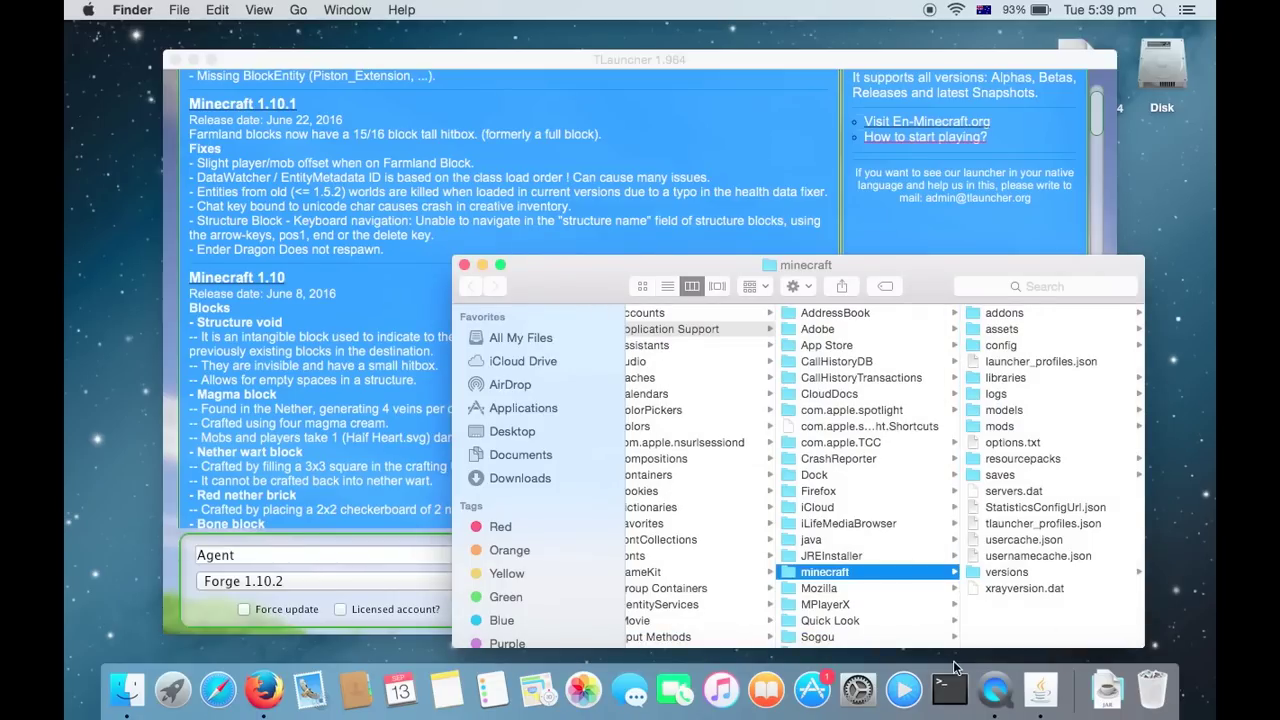
pyautogui.hscroll(-2, 760, 440)
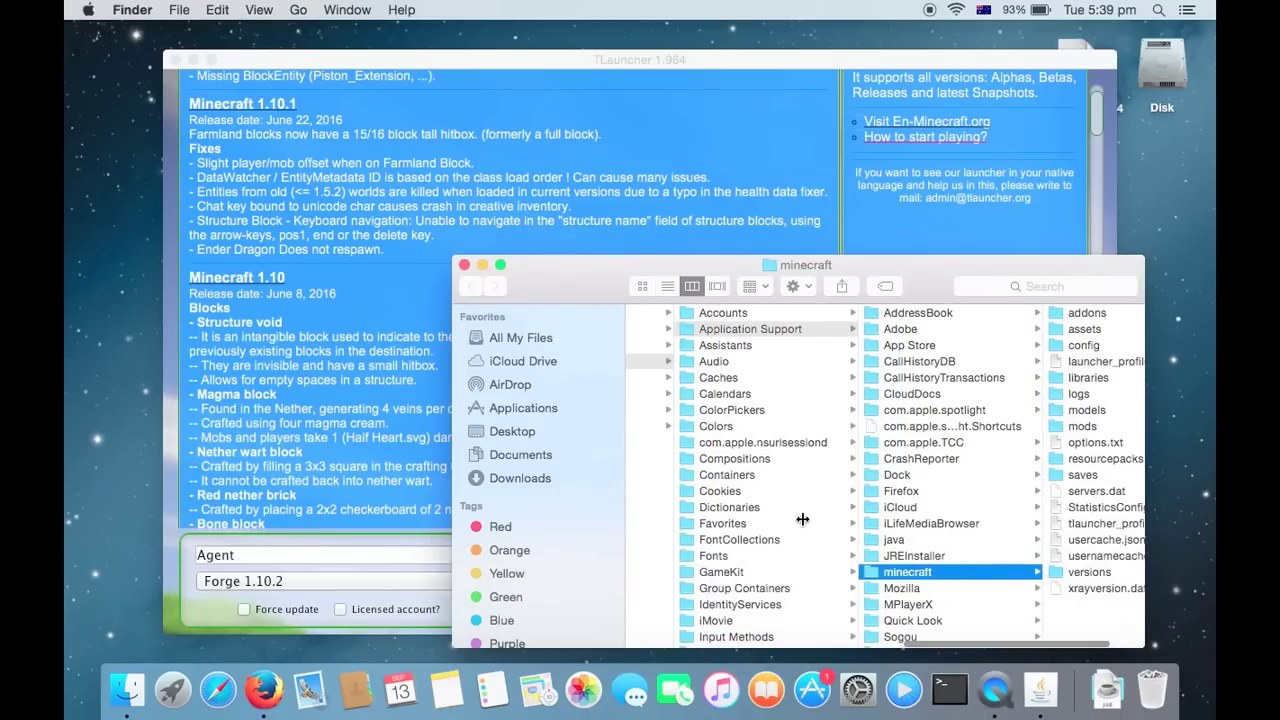
pyautogui.click(538, 455)
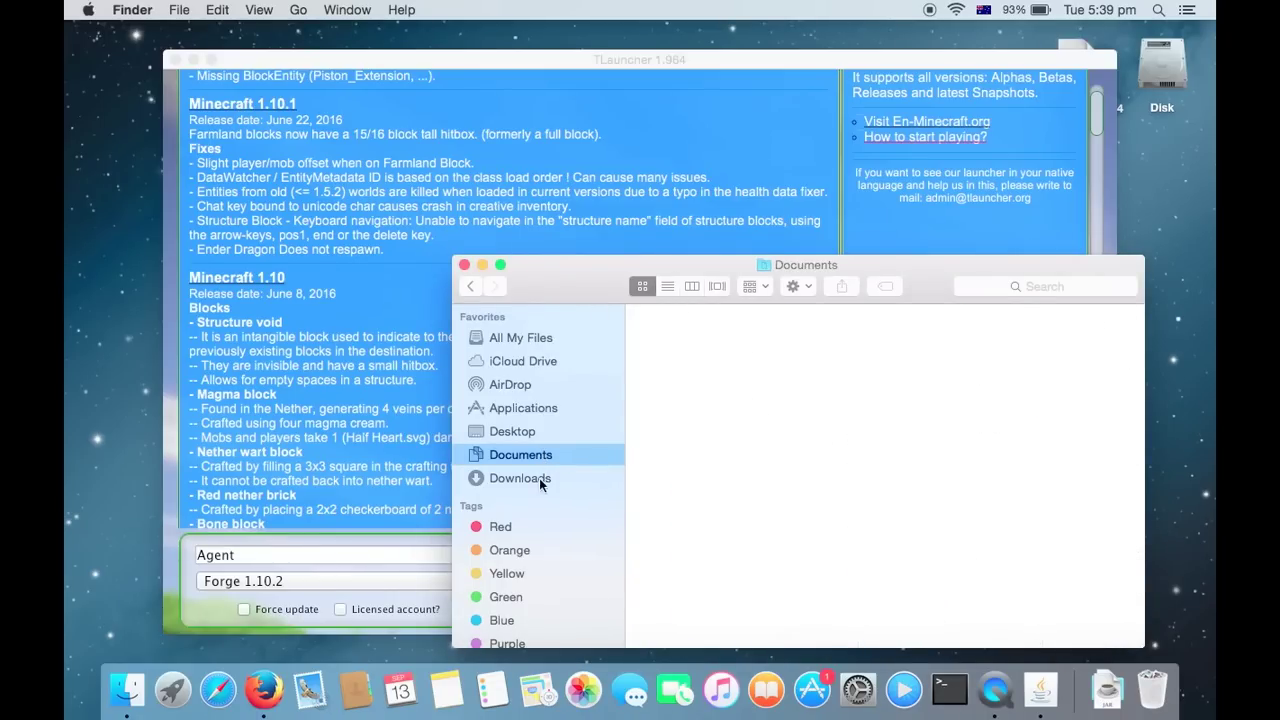
pyautogui.click(539, 478)
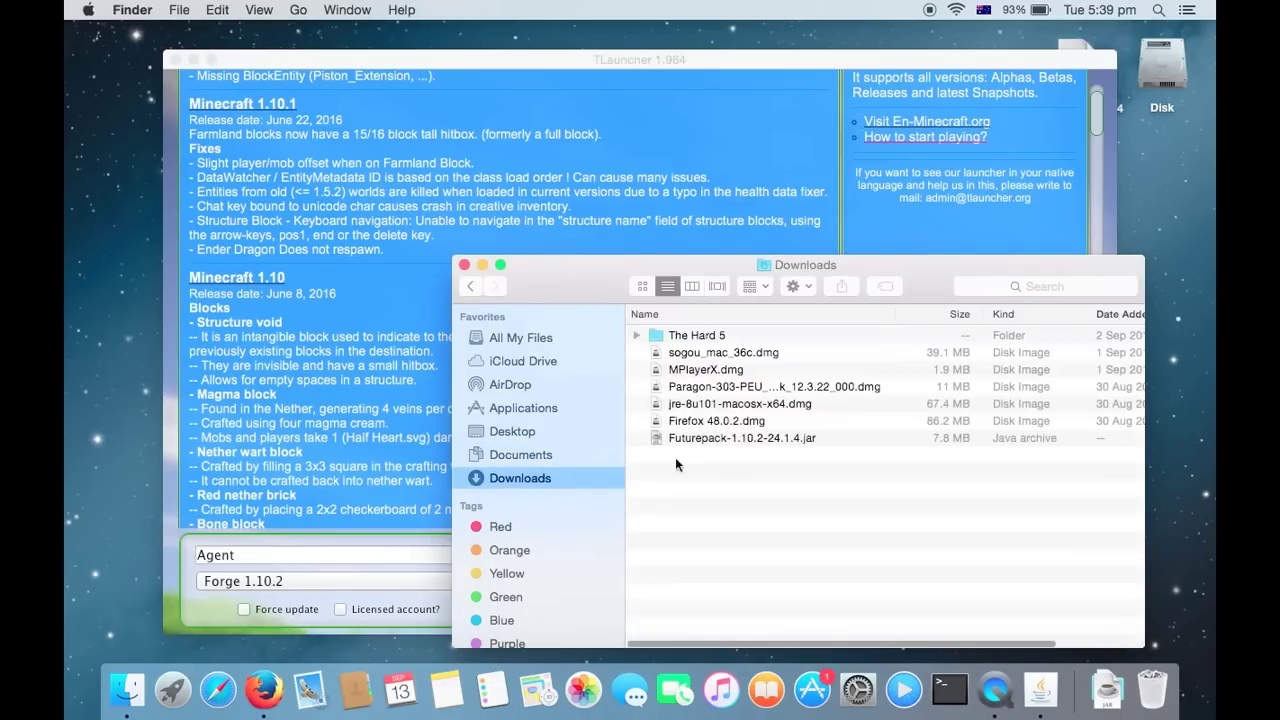
pyautogui.rightClick(740, 437)
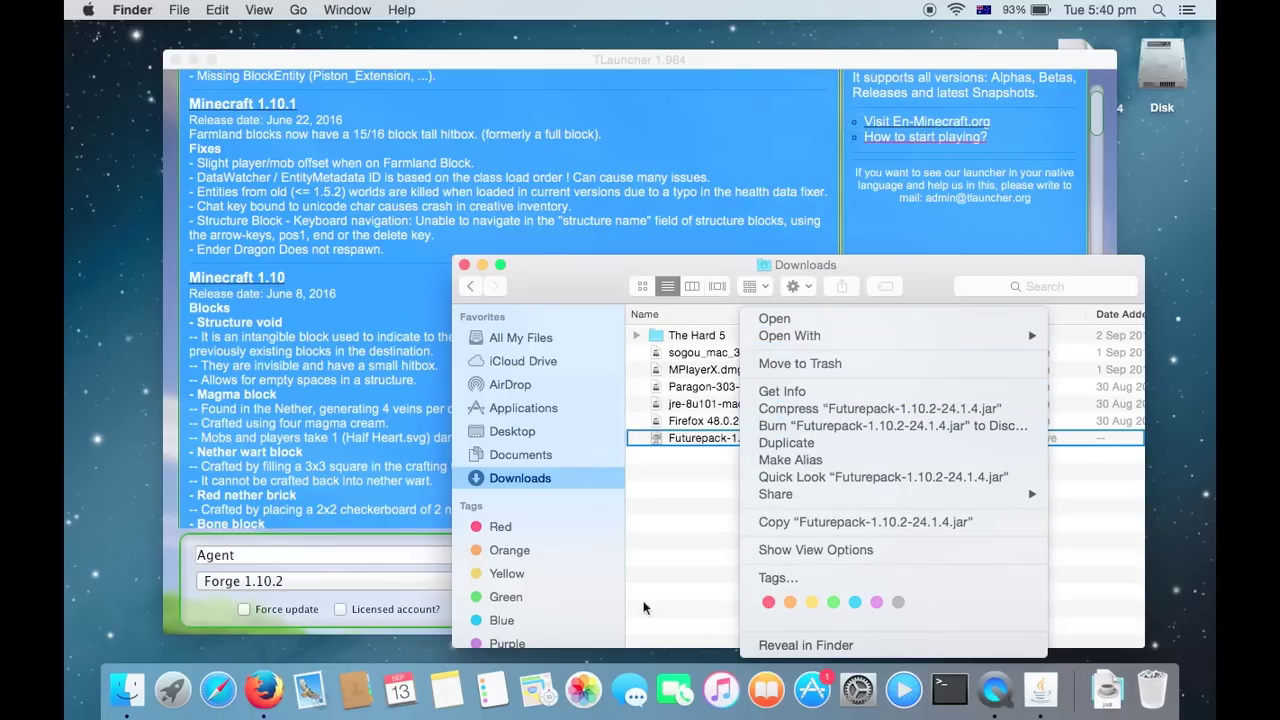
pyautogui.click(65, 535)
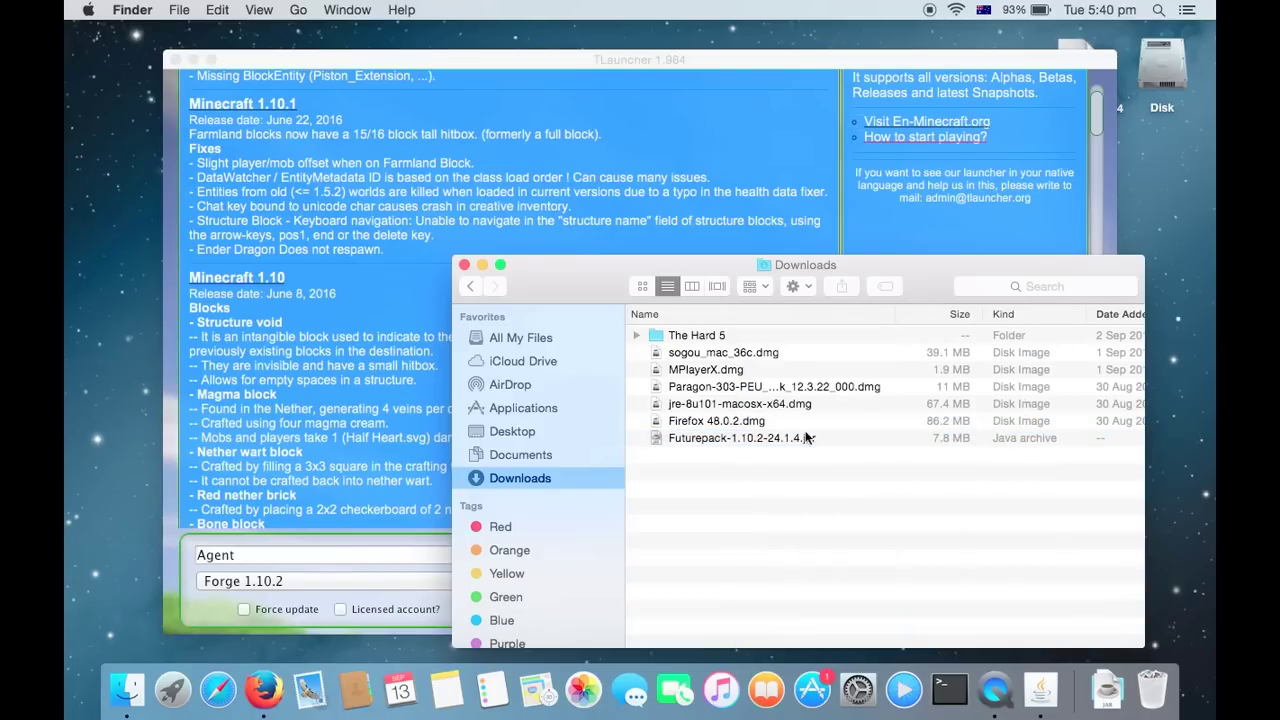
# Step: Reopen the minecraft game folder from TLauncher in a second window and resize the Downloads window so both folders' contents are accessible
pyautogui.moveTo(812, 437); pyautogui.dragTo(800, 318)
pyautogui.moveTo(1139, 506); pyautogui.dragTo(905, 510)
pyautogui.click(1005, 560)
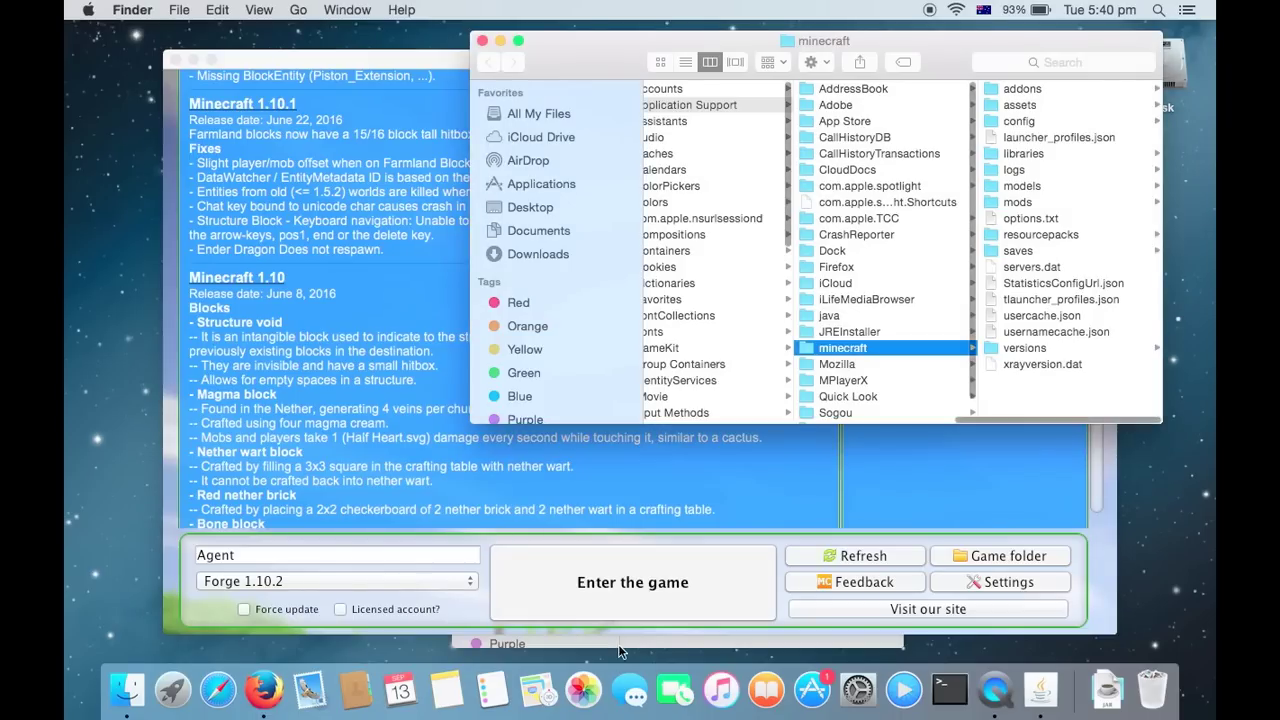
pyautogui.click(618, 644)
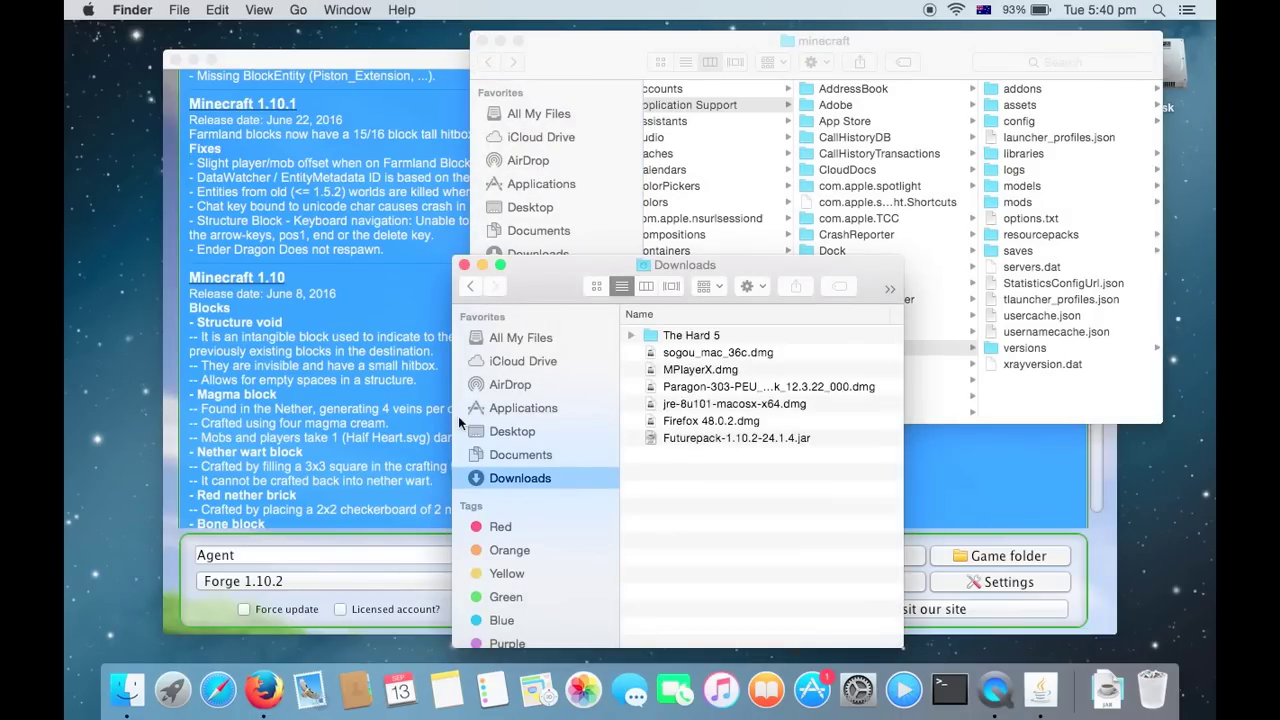
pyautogui.moveTo(453, 416); pyautogui.dragTo(279, 437)
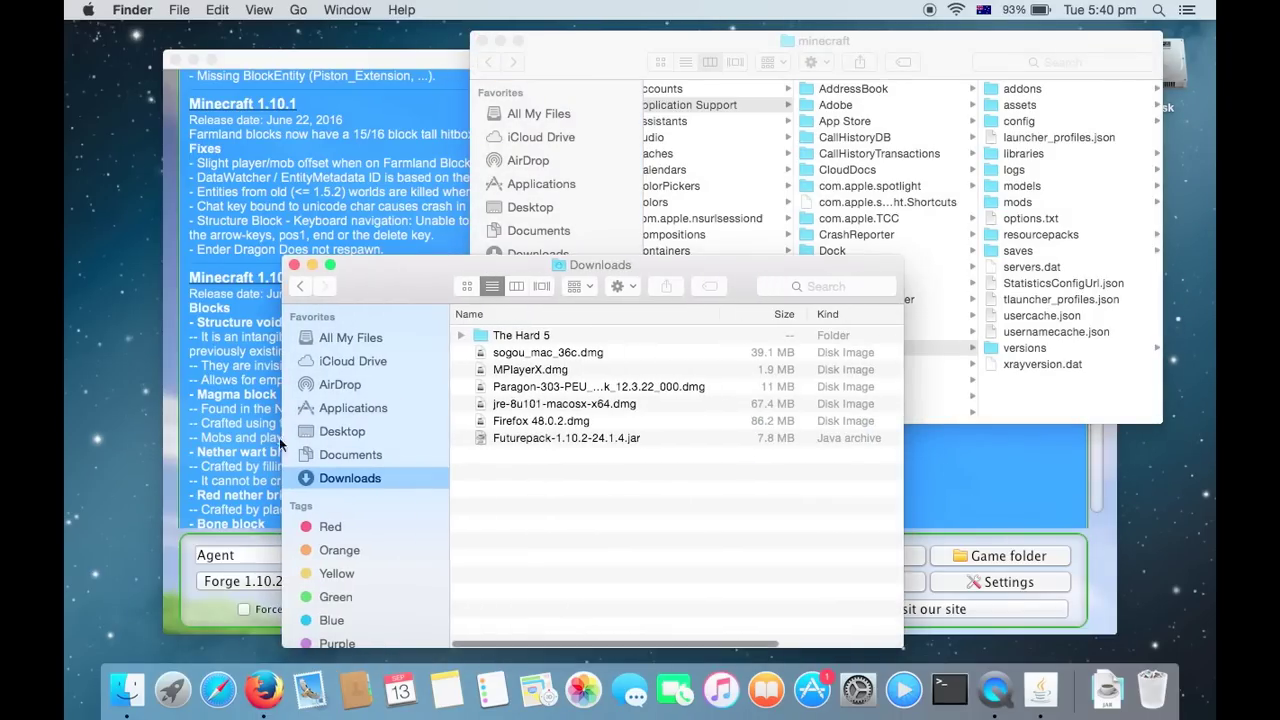
pyautogui.moveTo(903, 525); pyautogui.dragTo(668, 532)
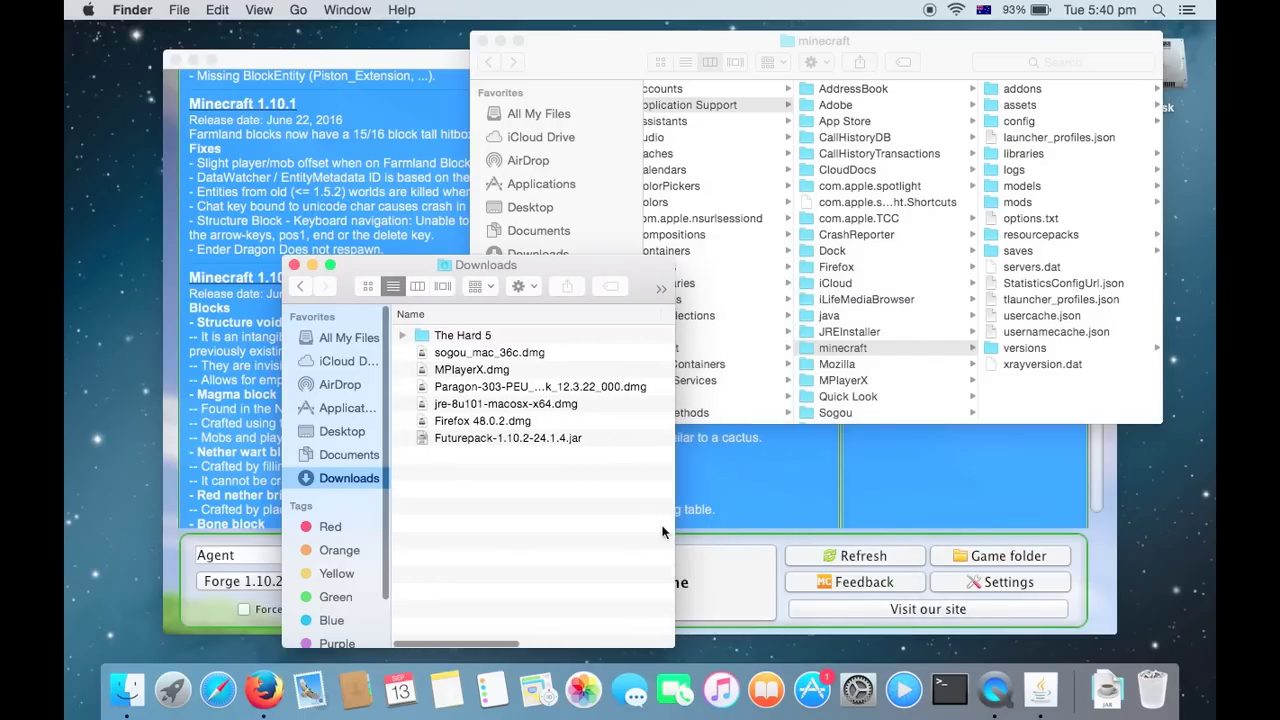
# Step: Open the mods subfolder of the minecraft folder and move Futurepack-1.10.2-24.1.4.jar from Downloads into it
pyautogui.click(1022, 203)
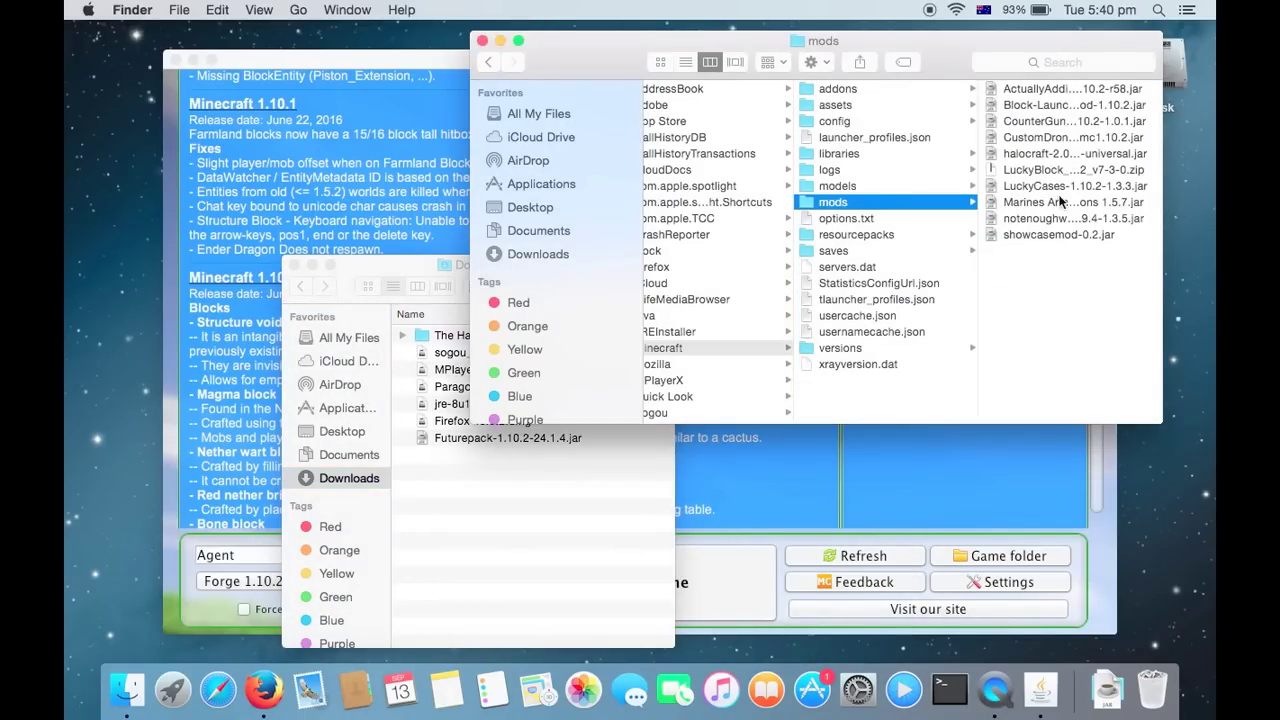
pyautogui.click(440, 552)
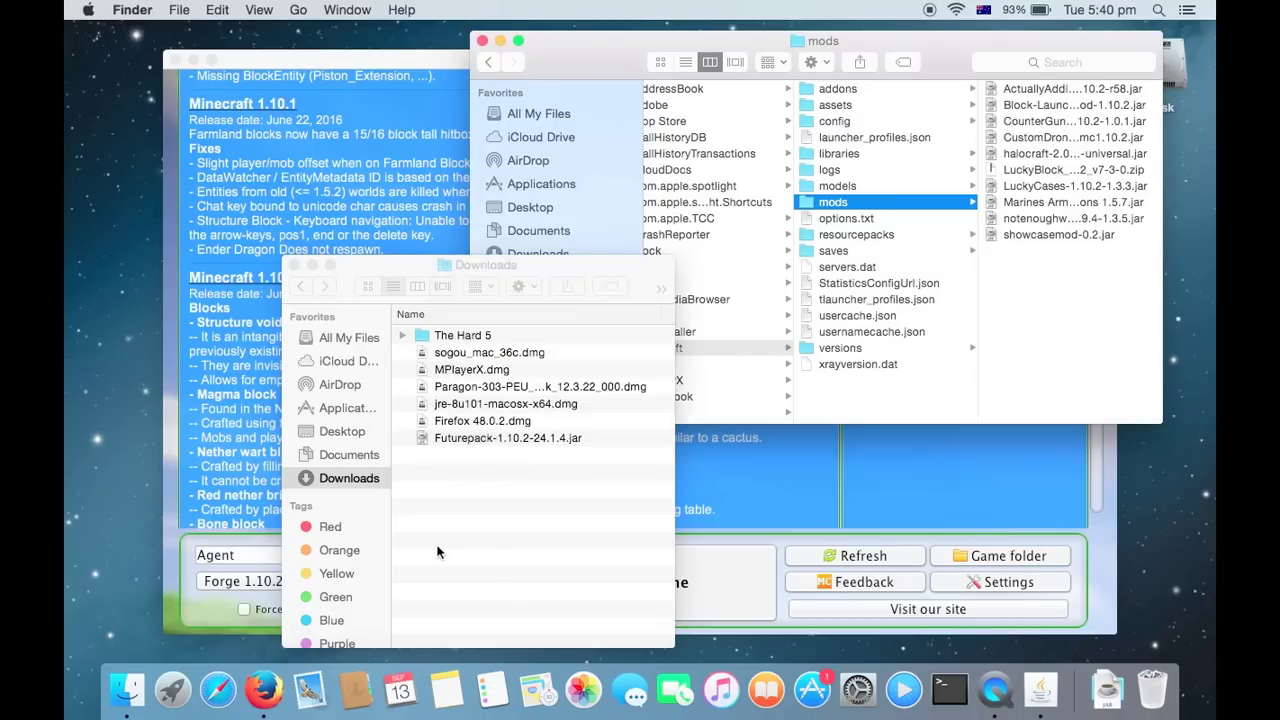
pyautogui.moveTo(470, 443); pyautogui.dragTo(1071, 253)
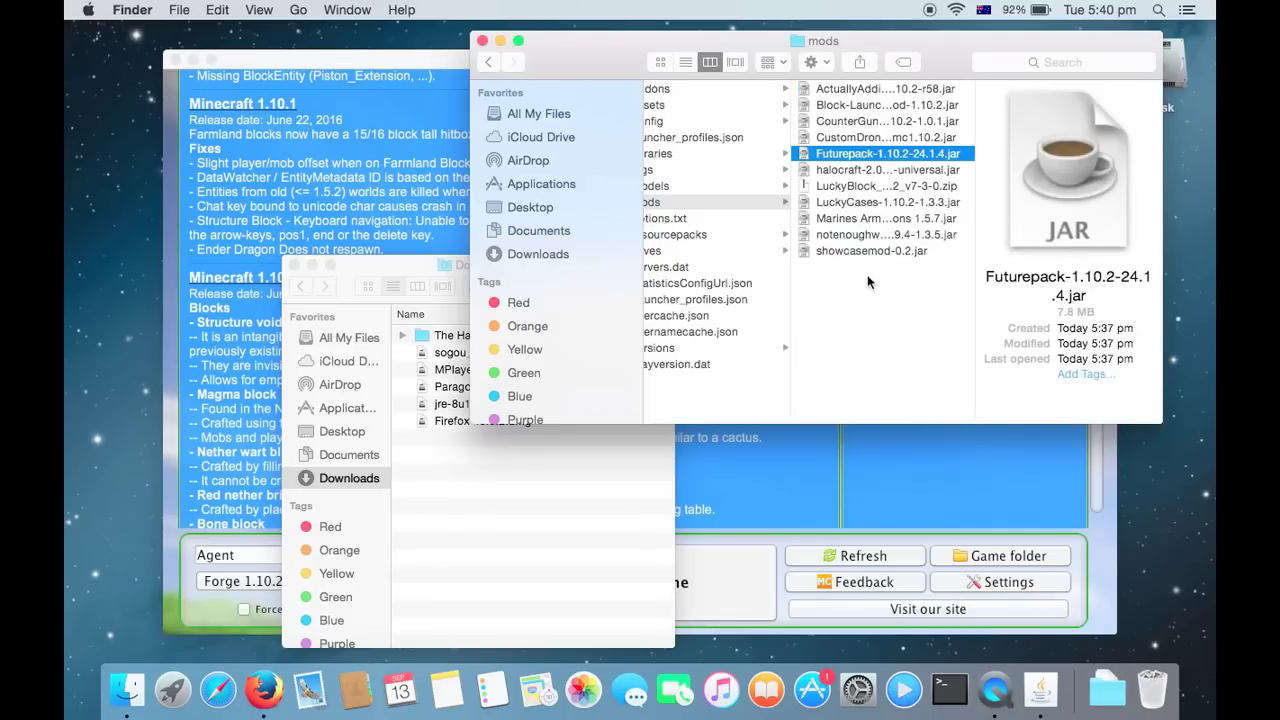
# Step: Close the mods, Downloads and All My Files windows, and launch the game with Forge 1.10.2 from TLauncher
pyautogui.click(483, 40)
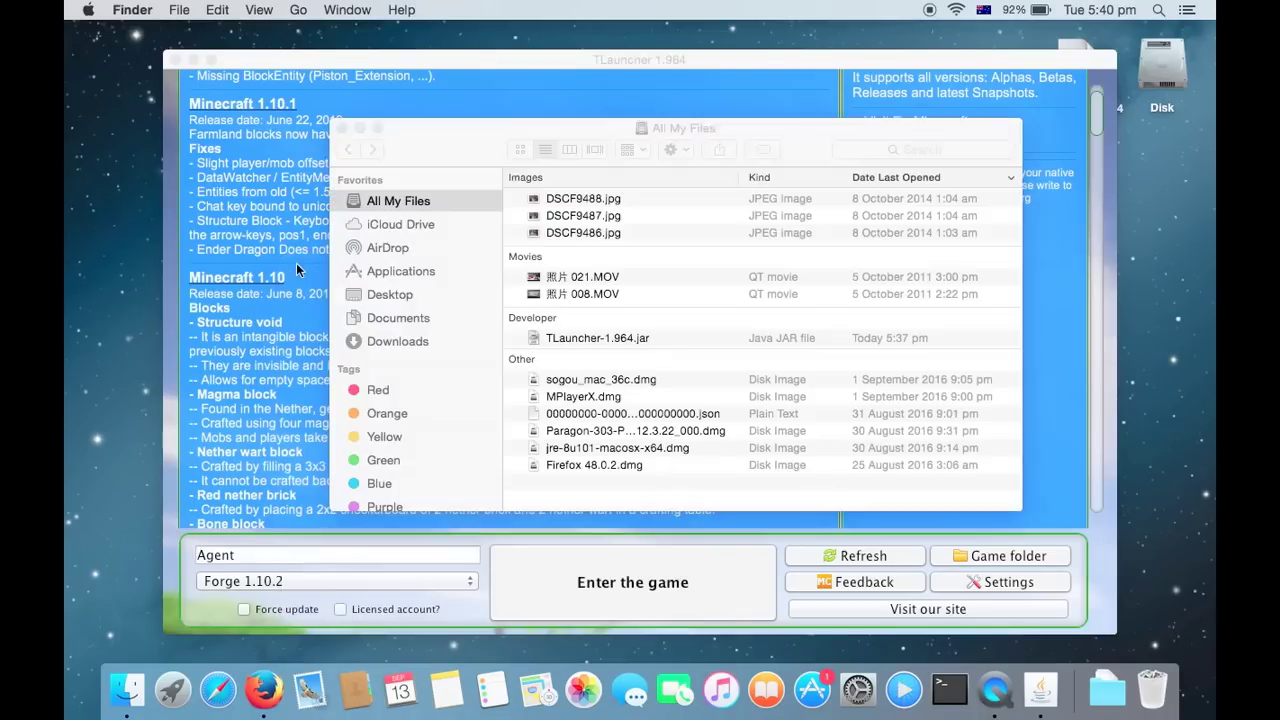
pyautogui.click(293, 265)
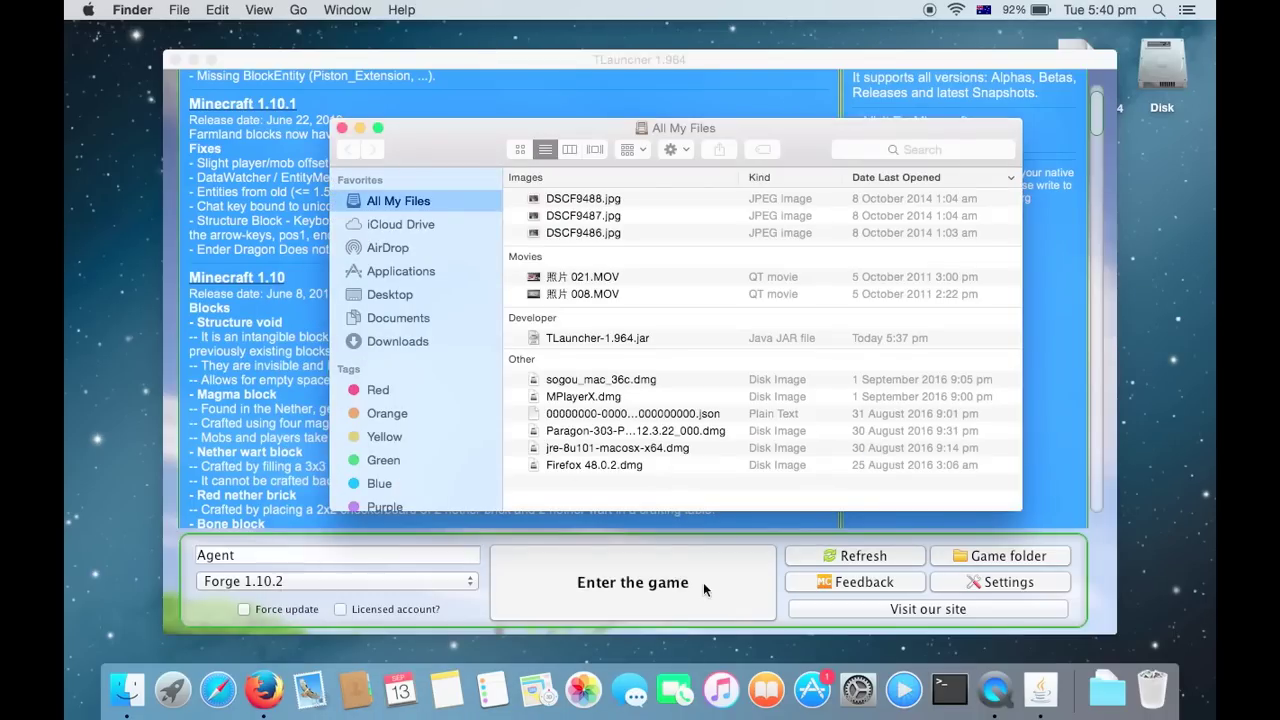
pyautogui.click(338, 127)
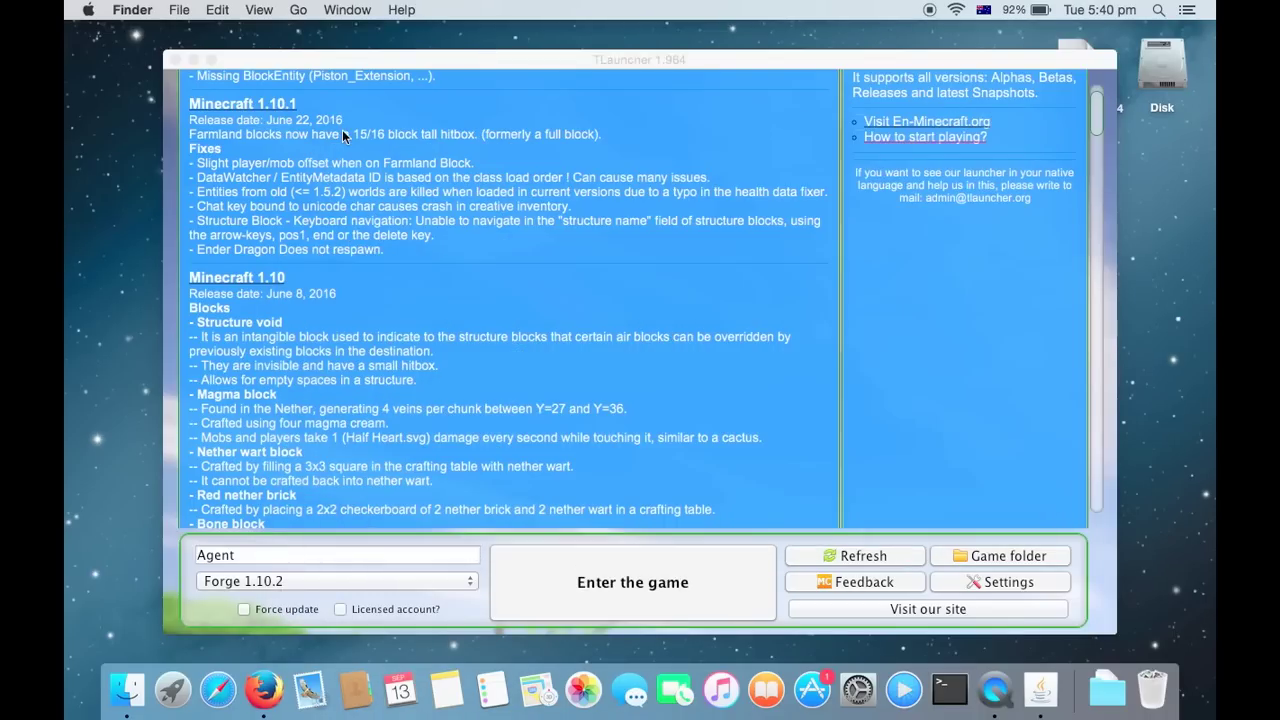
pyautogui.click(588, 585)
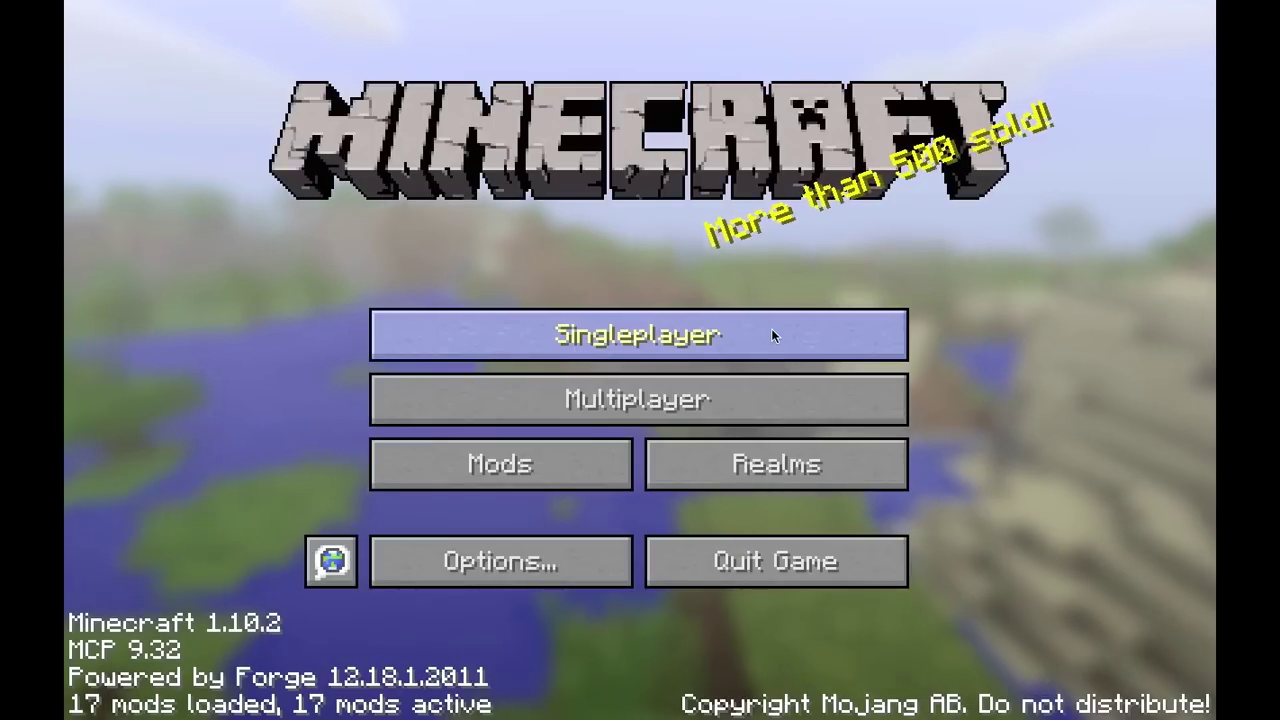
# Step: Open Minecraft's list of installed mods and look through it from beginning to end
pyautogui.click(591, 481)
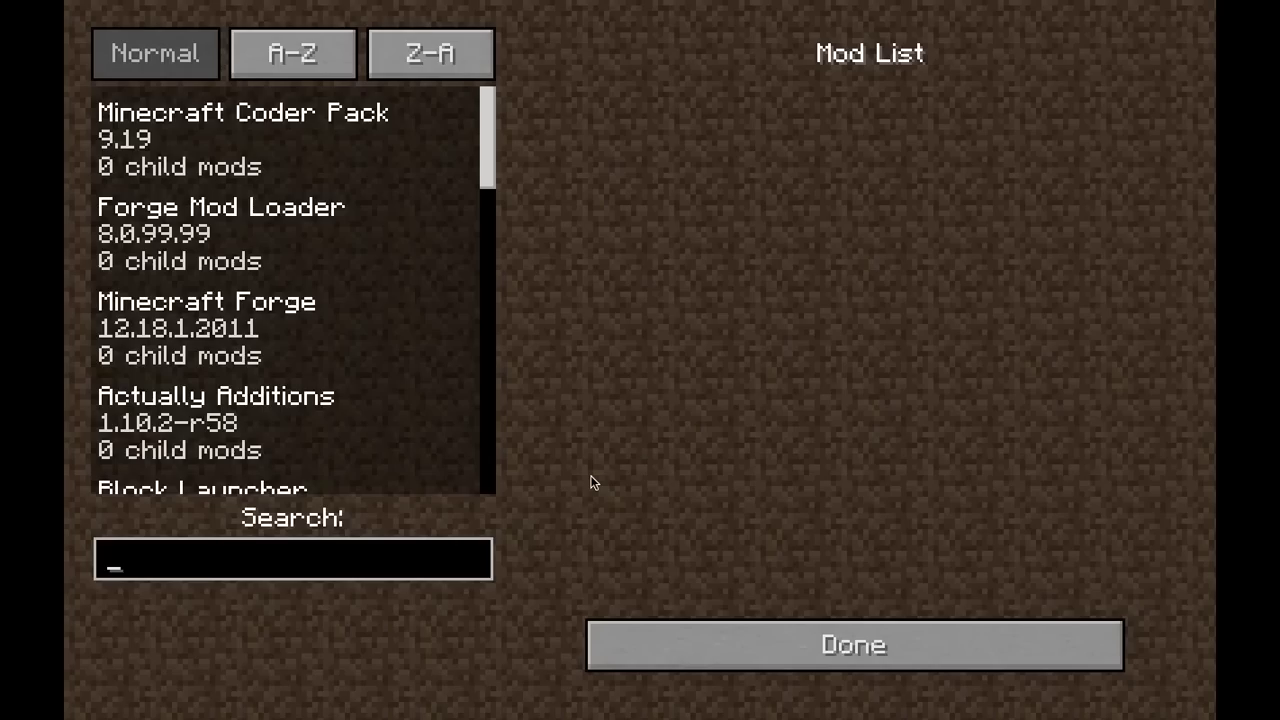
pyautogui.scroll(-12, 277, 366)
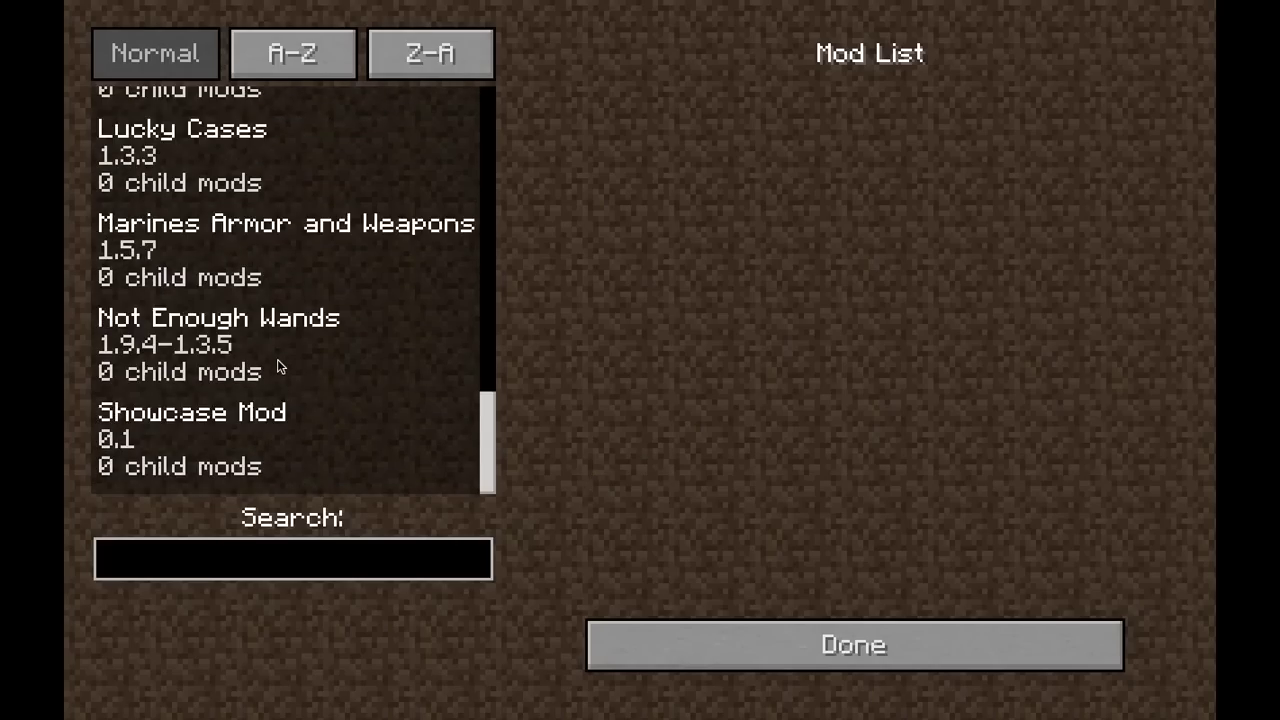
pyautogui.scroll(12, 278, 366)
pyautogui.scroll(-12, 278, 366)
pyautogui.scroll(12, 277, 359)
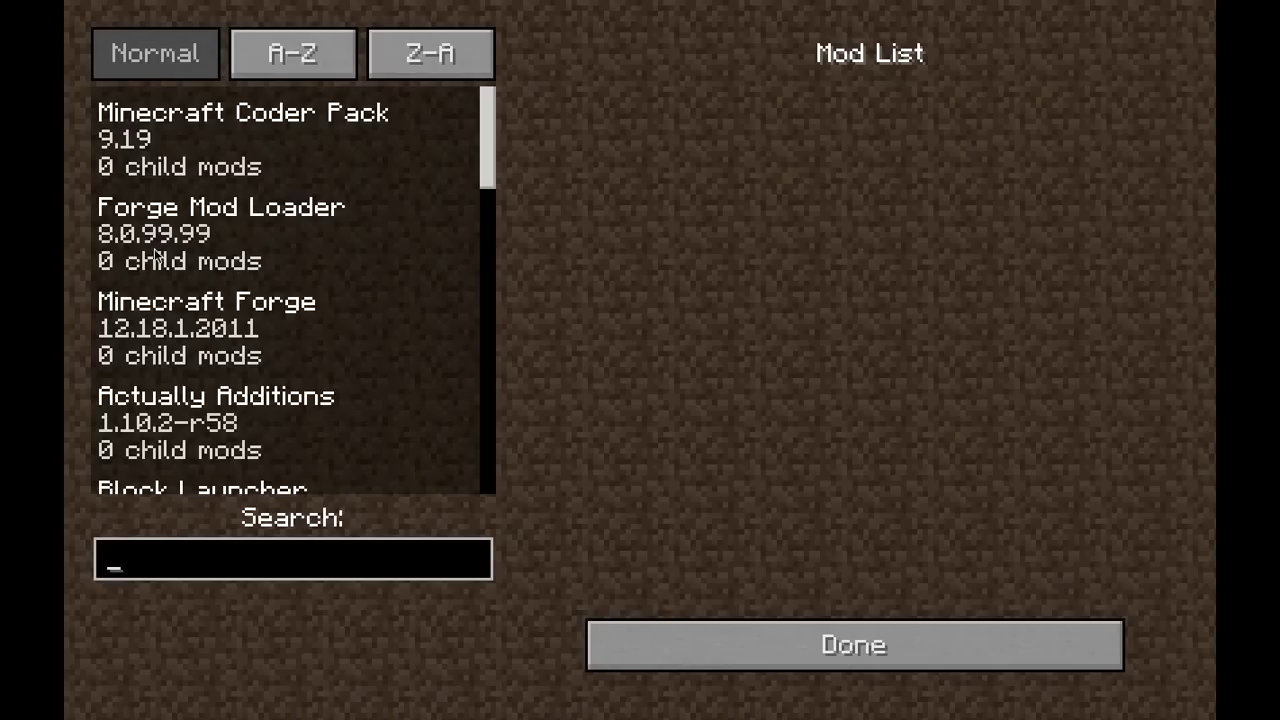
# Step: Leave the mod list and load a saved singleplayer world
pyautogui.click(751, 644)
pyautogui.click(669, 343)
pyautogui.click(362, 268)
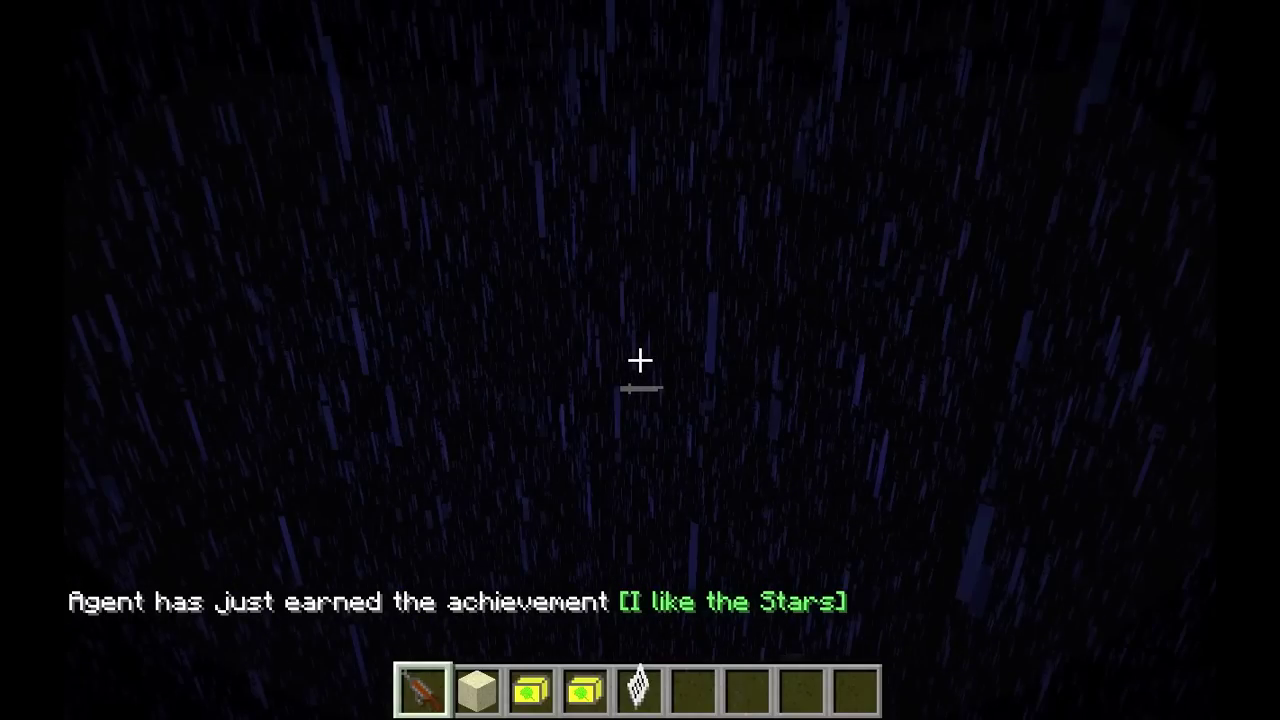
pyautogui.moveTo(640, 360)
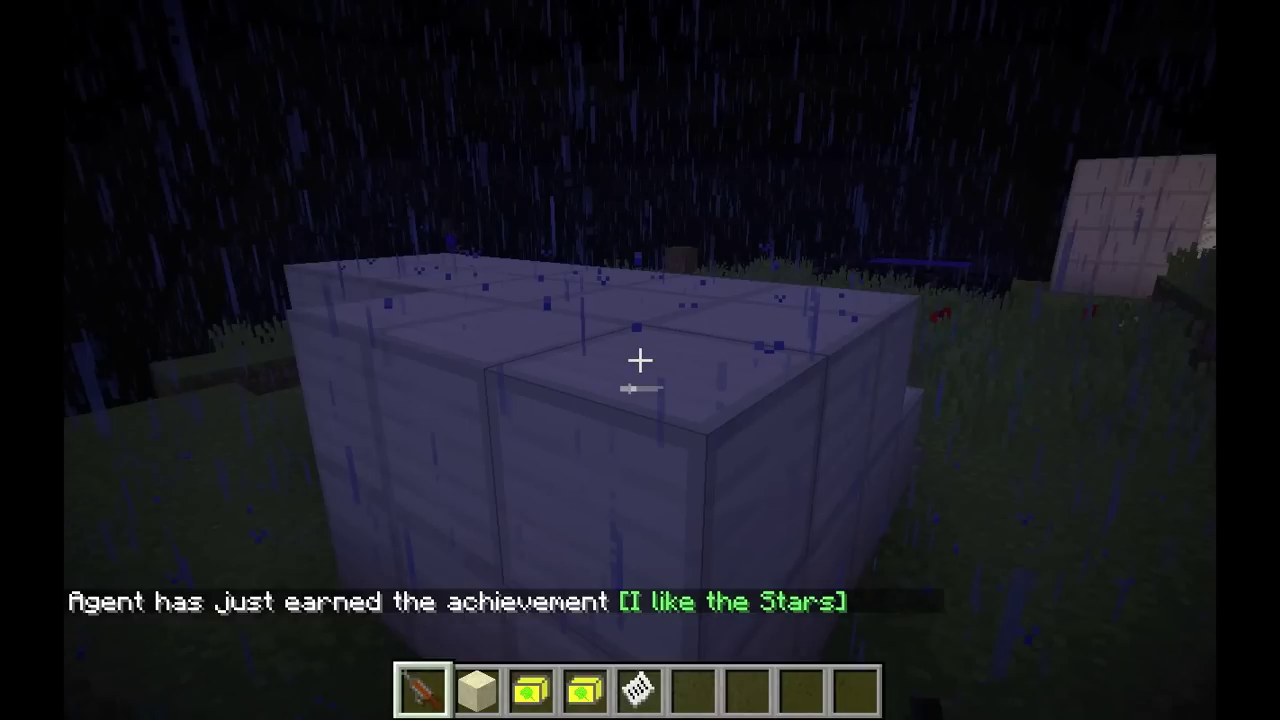